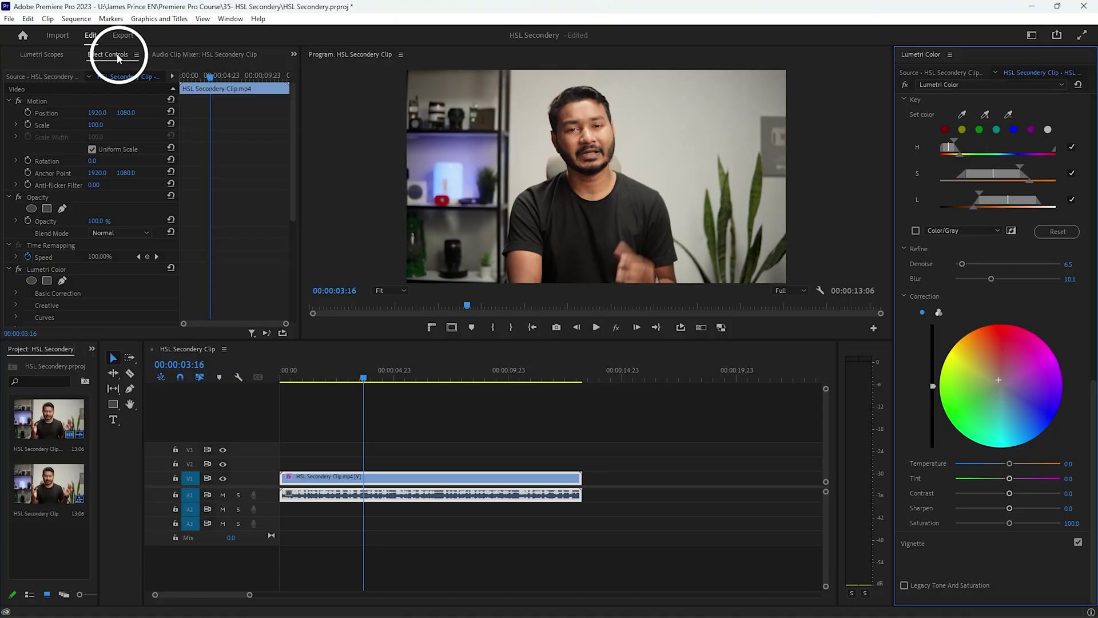
Step: Save the HSL Secondery project with Ctrl+S
key("ctrl+s")
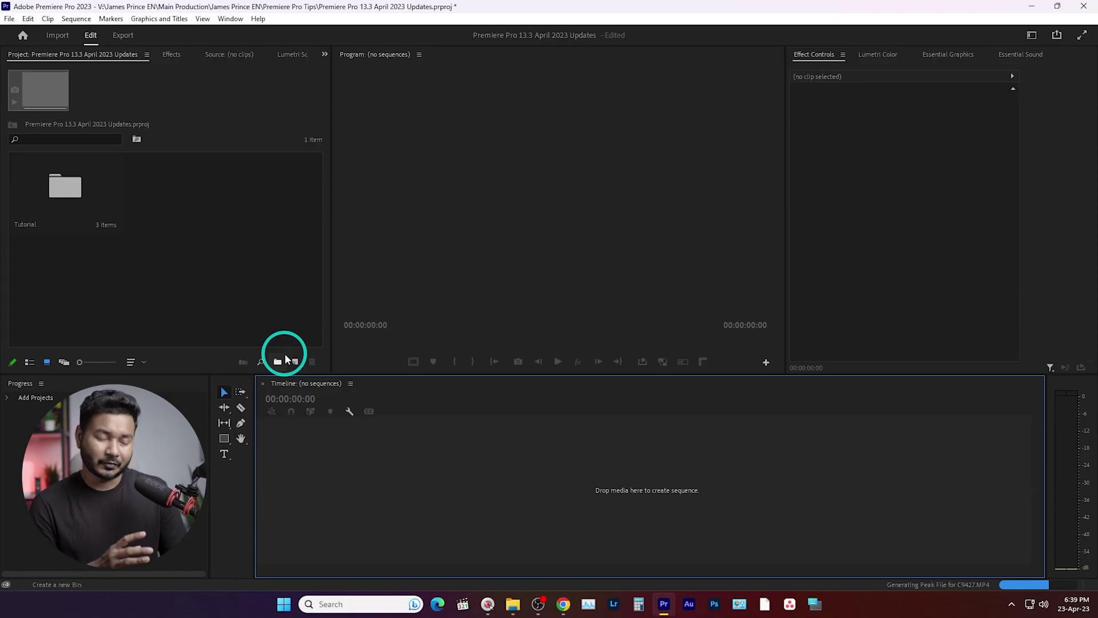
Step: Save HSL Secondery again so no edits remain unsaved
key("ctrl+s")
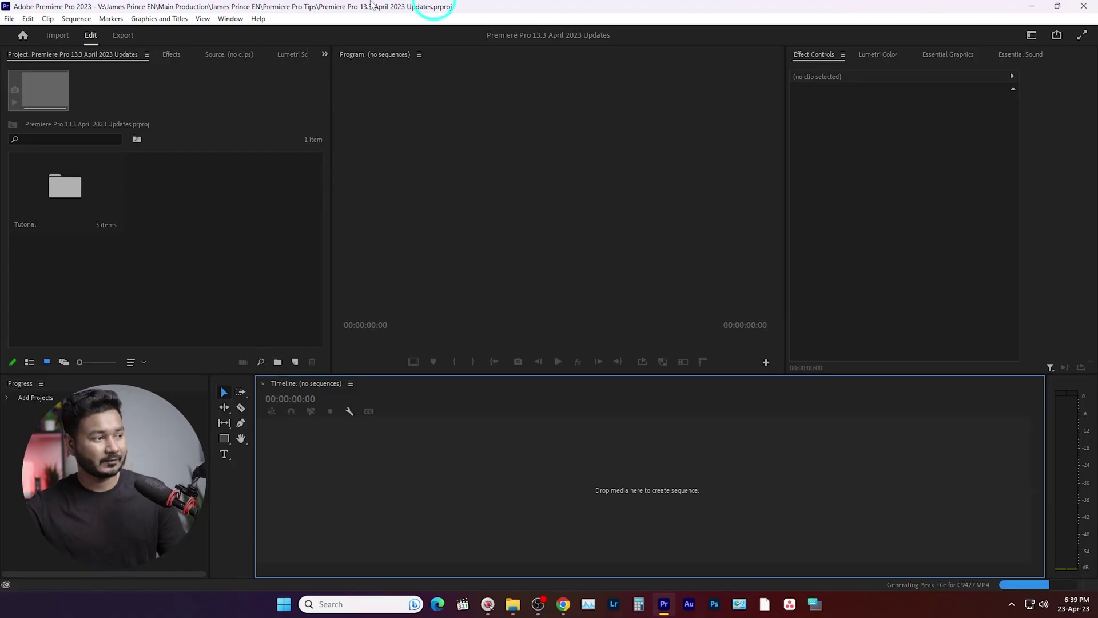
Step: Preview C9427.MP4 from the Tutorial bin and drag it to the timeline, creating sequence C9427
double_click(57, 209)
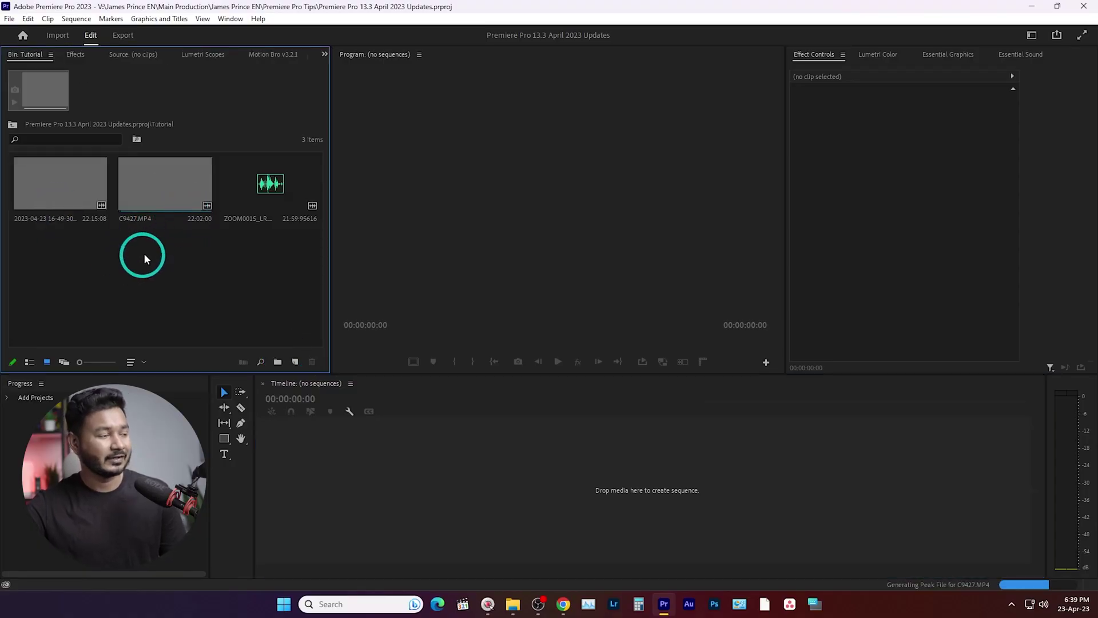
double_click(211, 186)
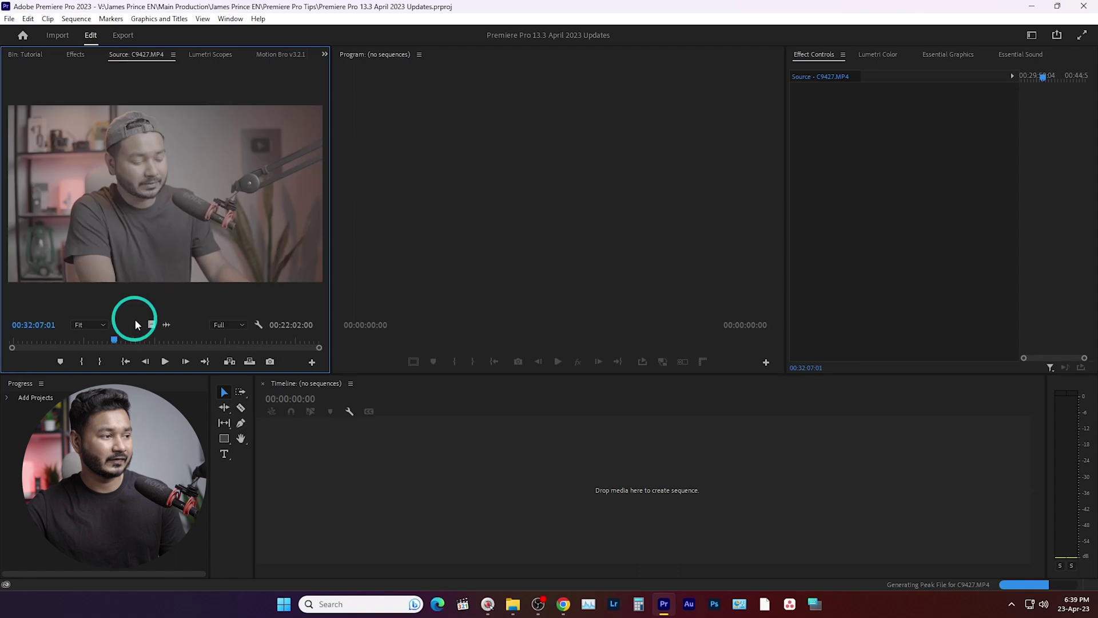
left_click_drag(127, 345, 143, 345)
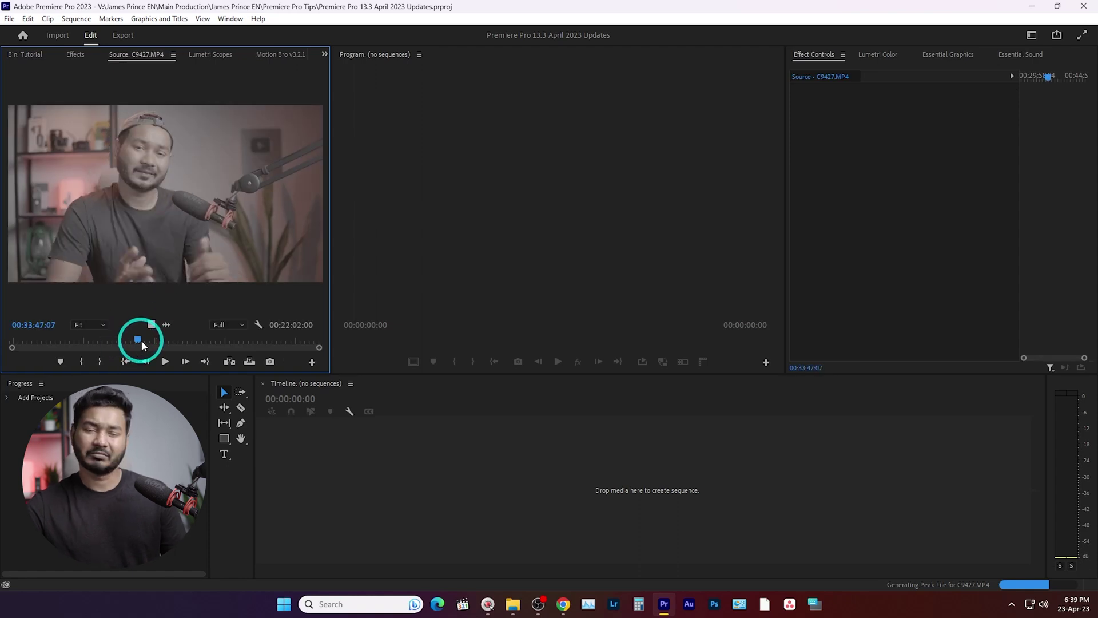
left_click(26, 56)
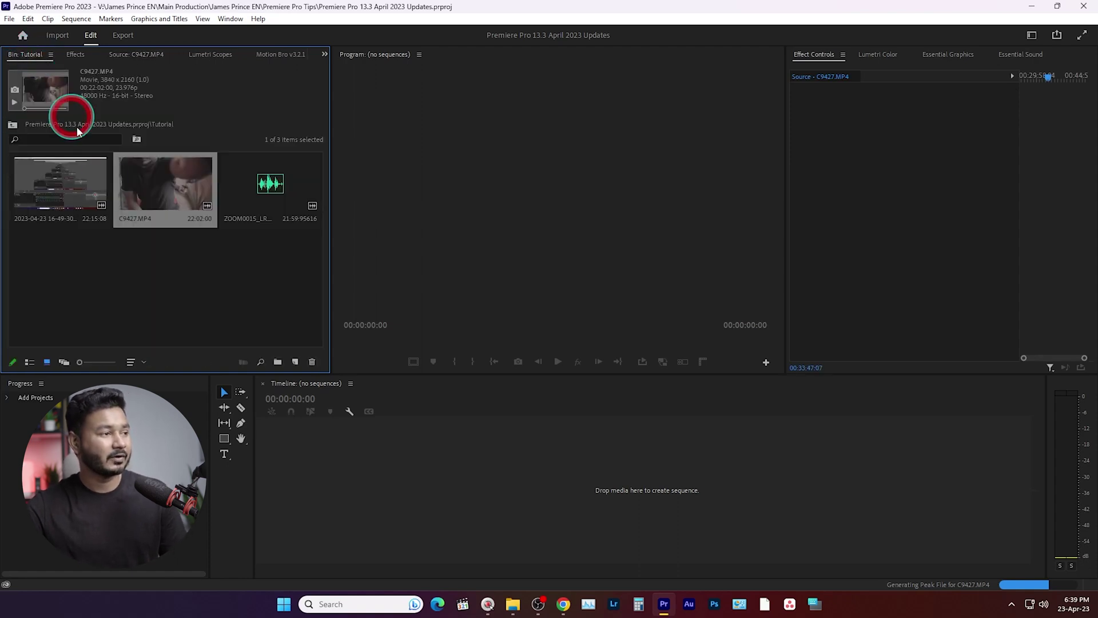
left_click_drag(166, 195, 411, 445)
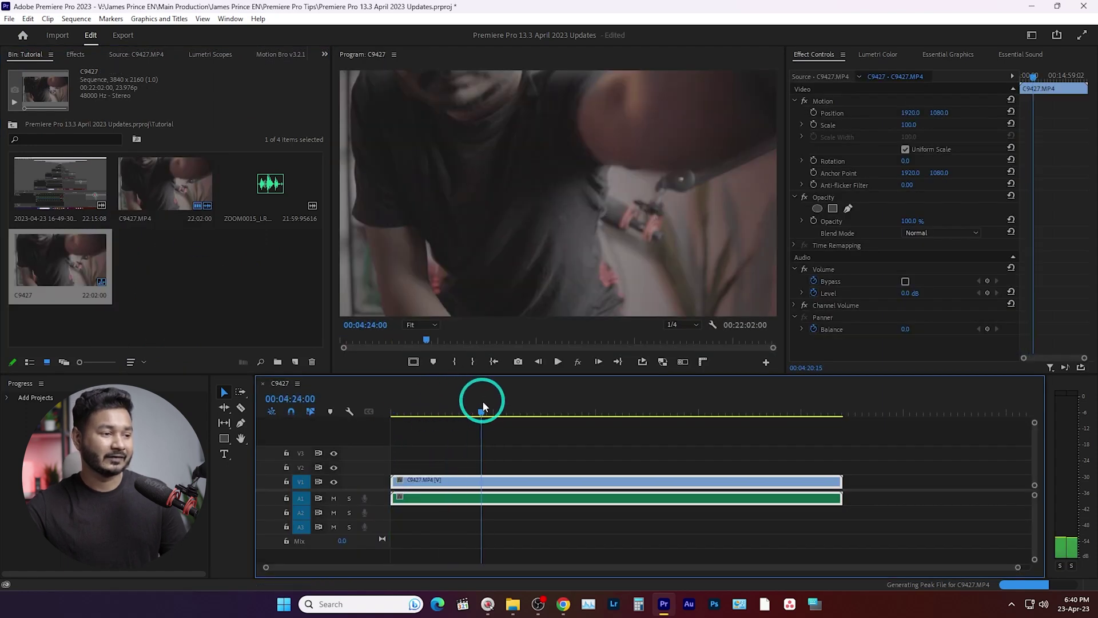
left_click_drag(481, 402, 487, 416)
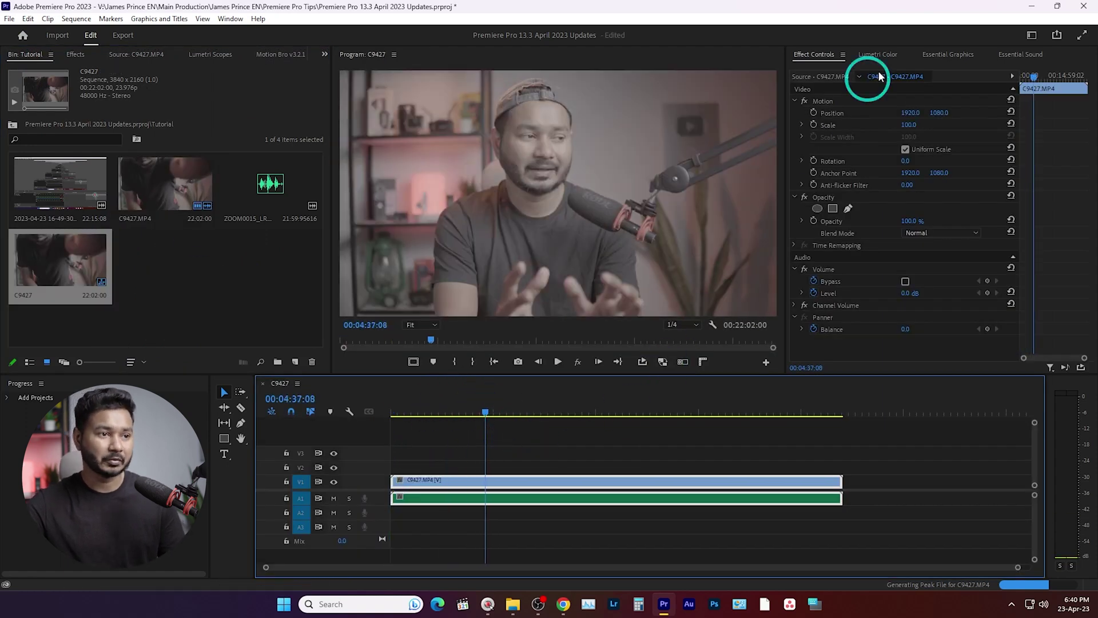
Step: Apply Leeming LUT Pro - Sony S-Log3.cube as the Lumetri input LUT and raise Exposure to 2.7
left_click(895, 57)
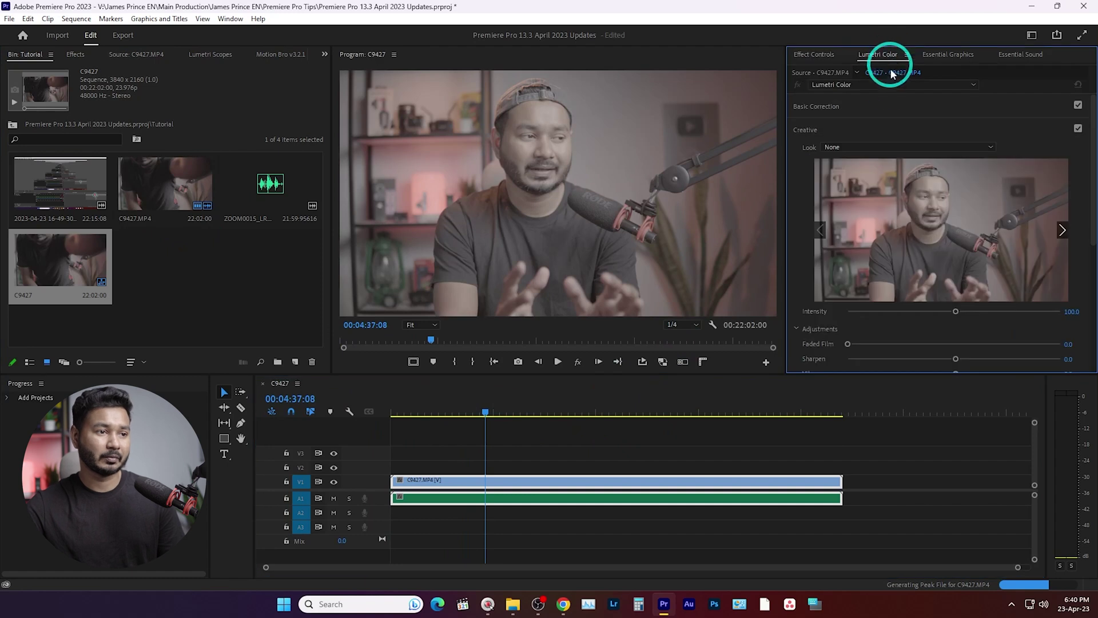
left_click(896, 107)
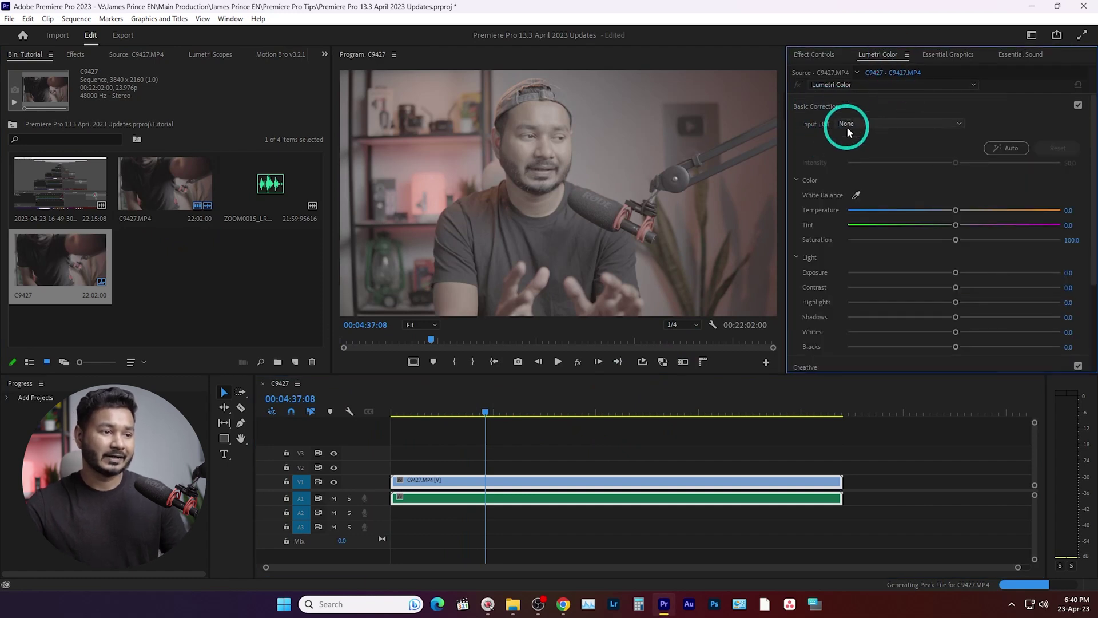
left_click(861, 124)
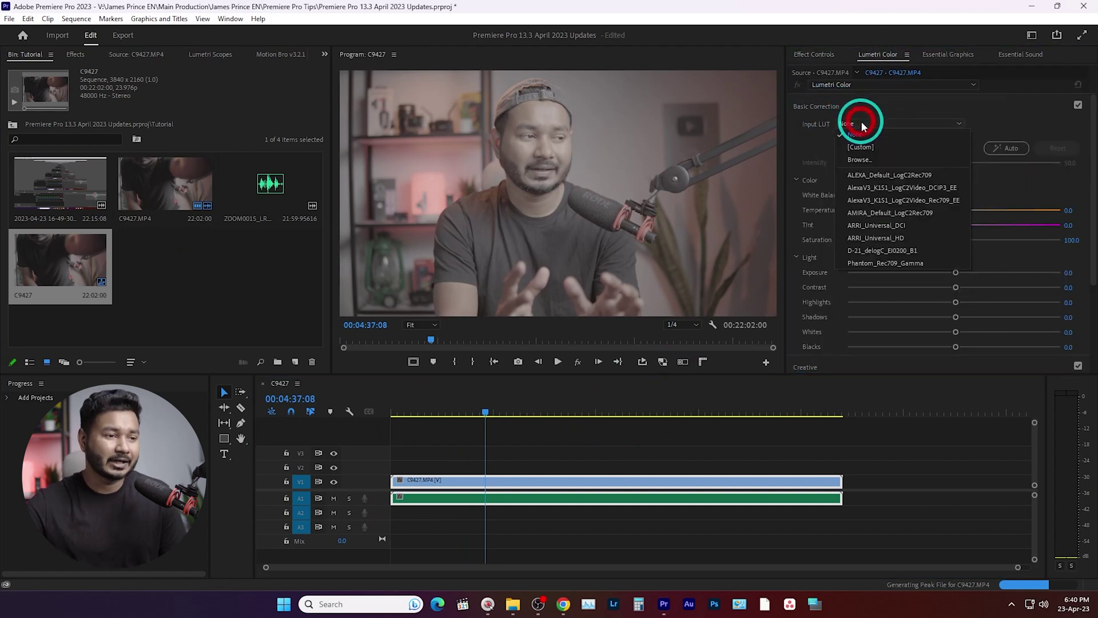
left_click(870, 167)
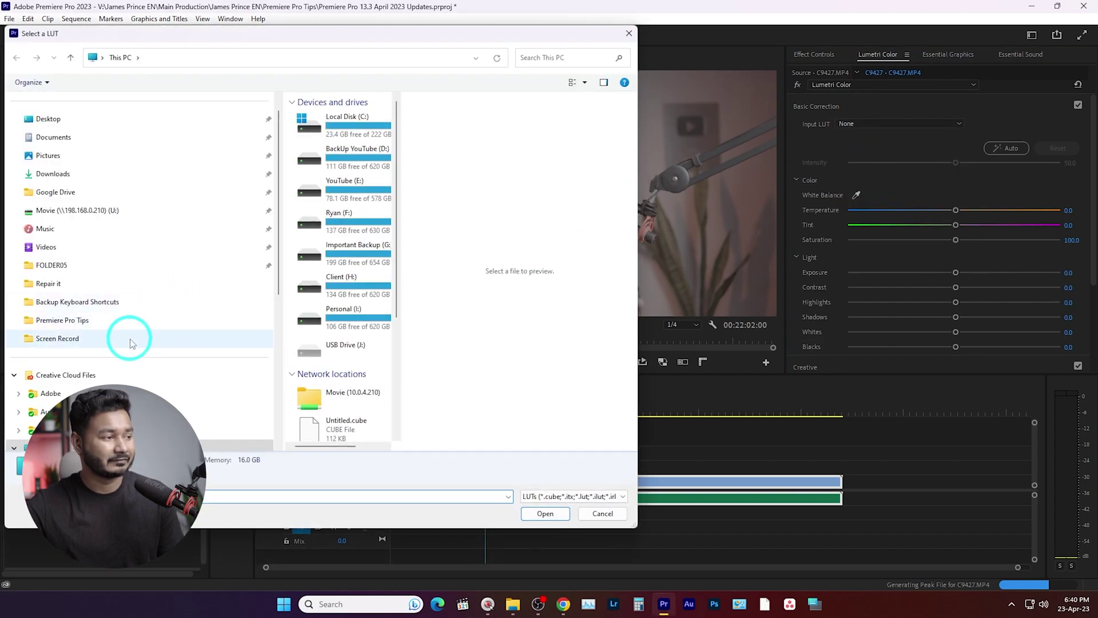
left_click(74, 174)
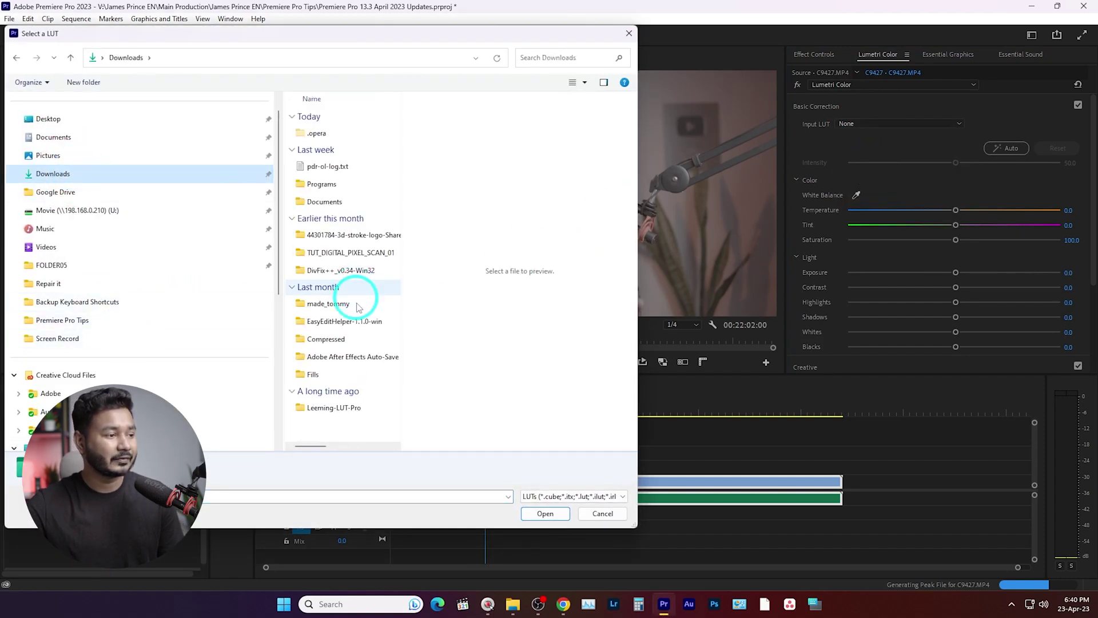
double_click(358, 407)
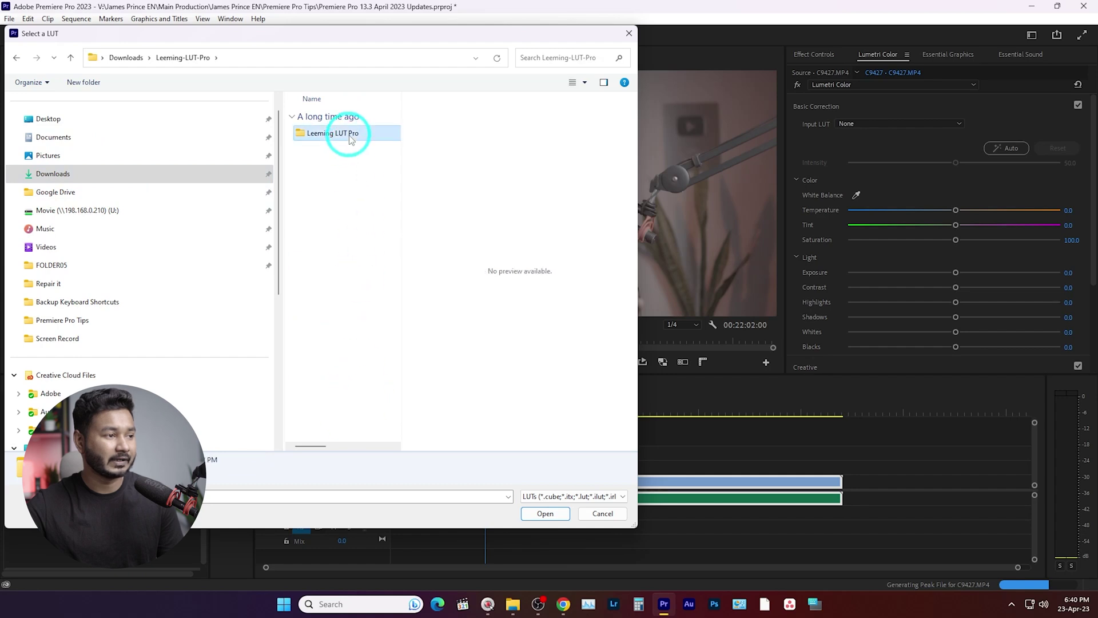
double_click(351, 151)
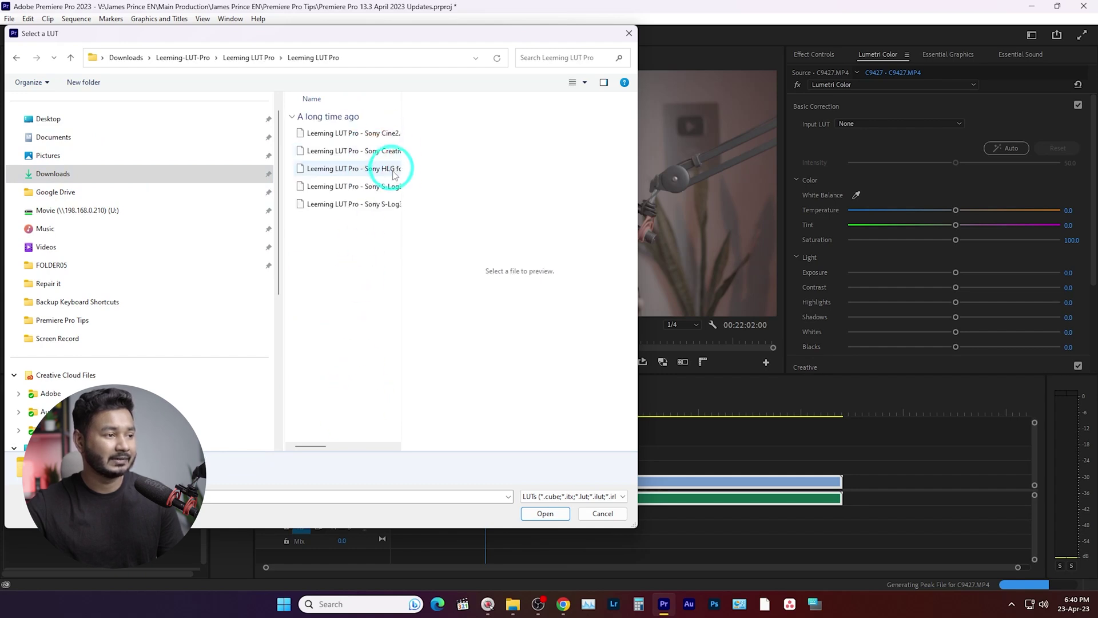
left_click_drag(402, 179, 441, 179)
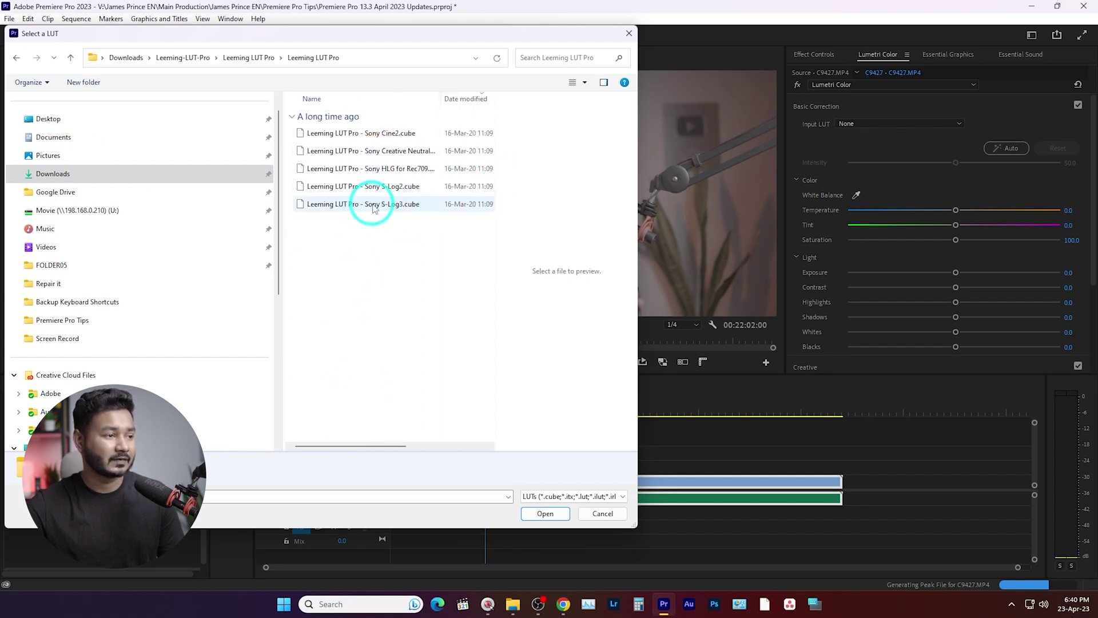
left_click(403, 205)
left_click(545, 511)
left_click_drag(956, 273, 1012, 273)
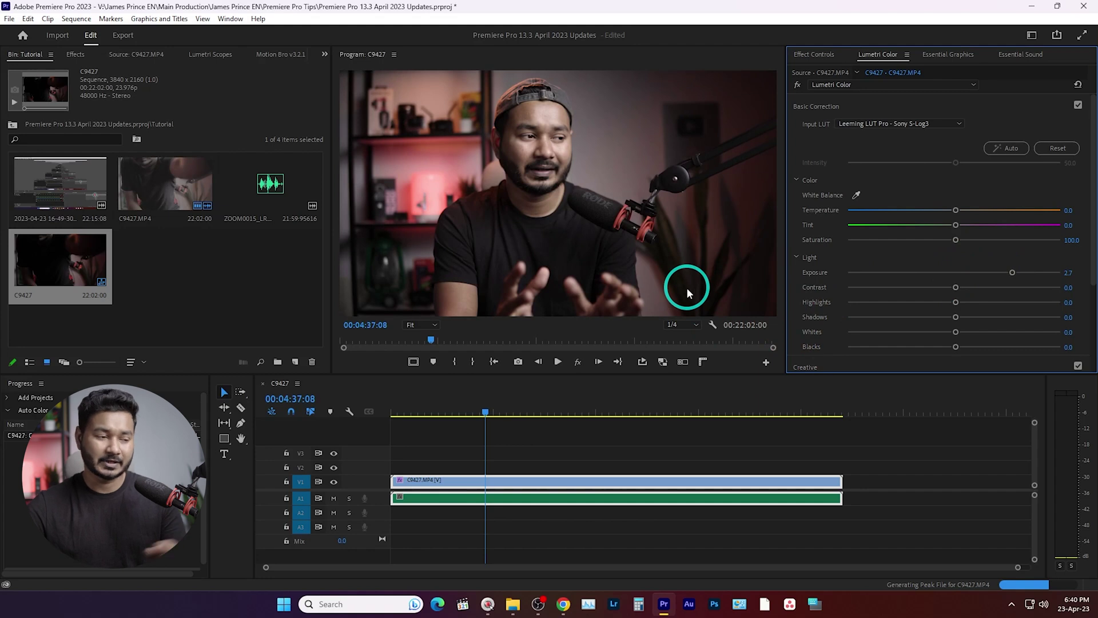
Step: Select the C9427 sequence in the Tutorial bin and delete it
left_click(204, 303)
left_click(508, 484)
left_click(135, 269)
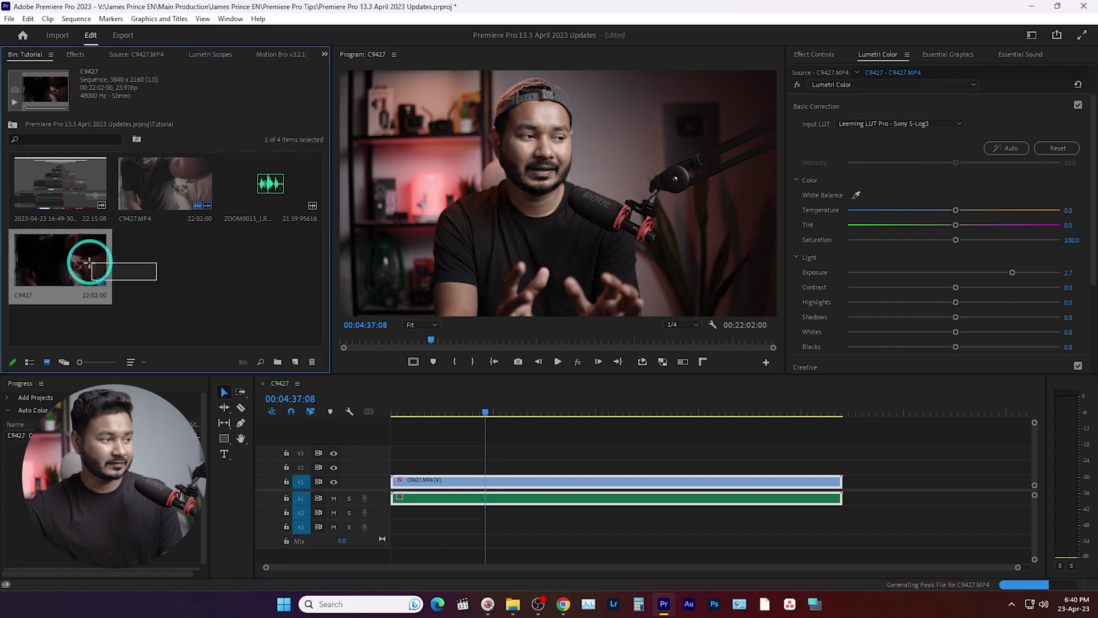
key("Delete")
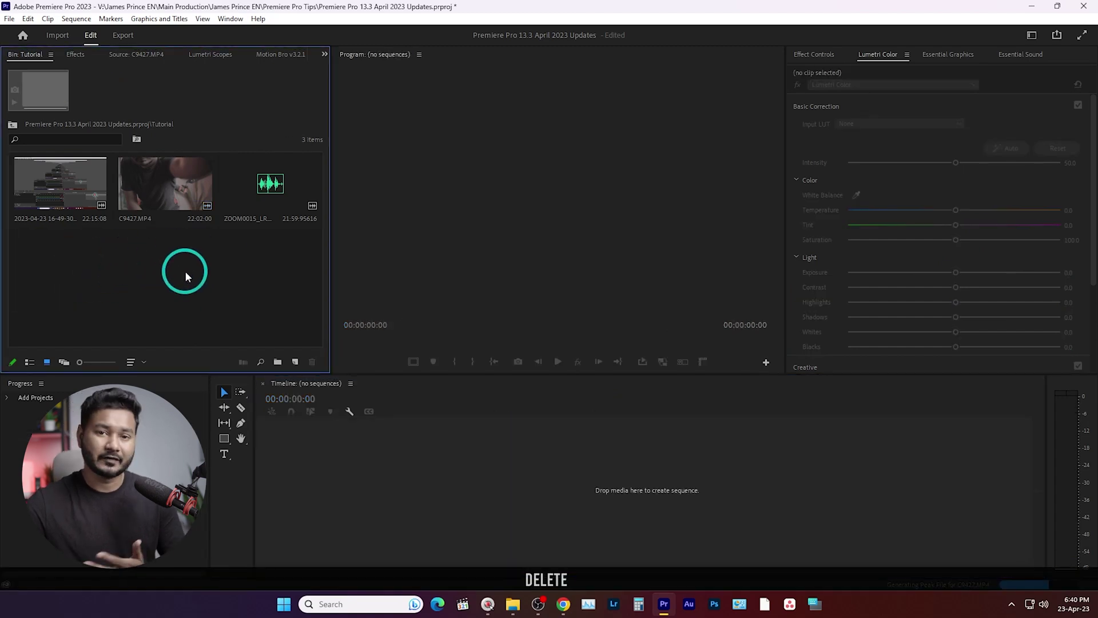
Step: Turn on Auto Detect Log Video Color Space in the General preferences
left_click(26, 22)
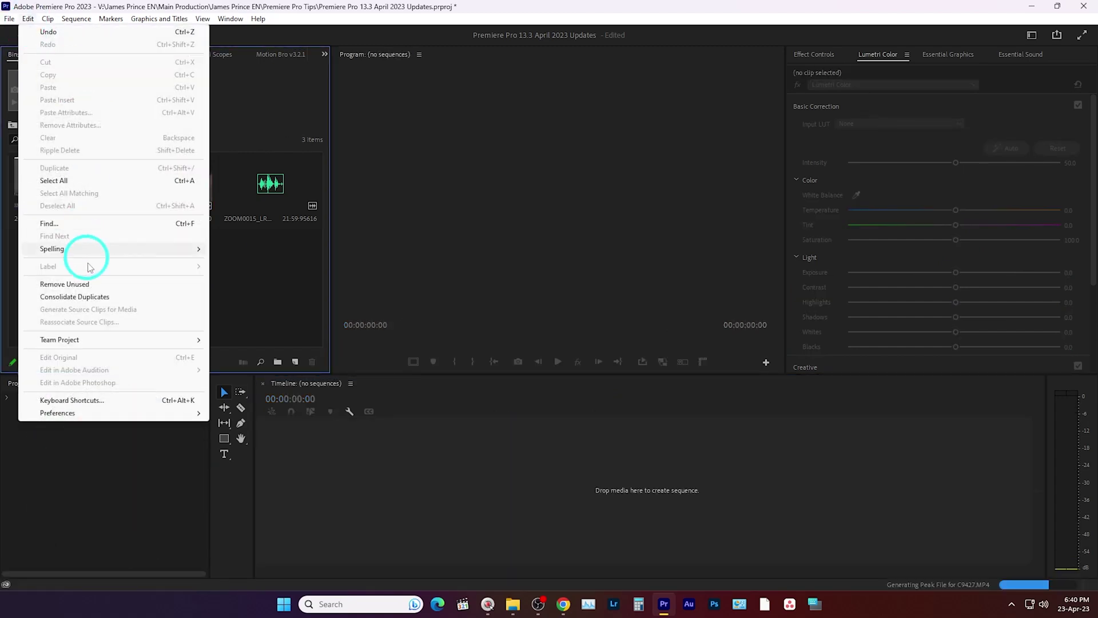
mouse_move(86, 413)
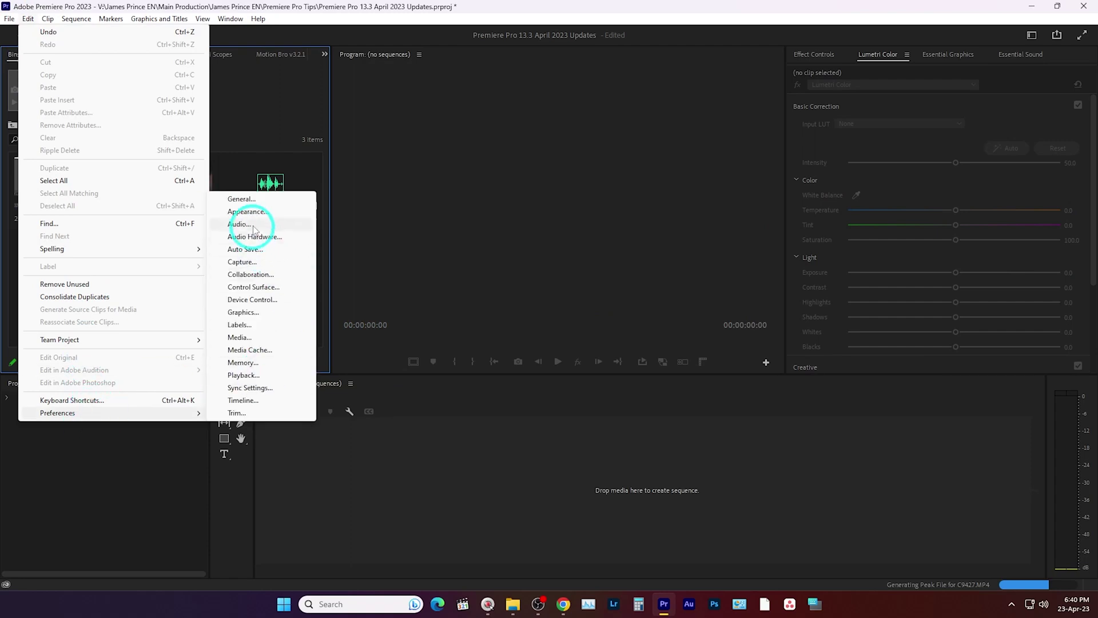
left_click(255, 200)
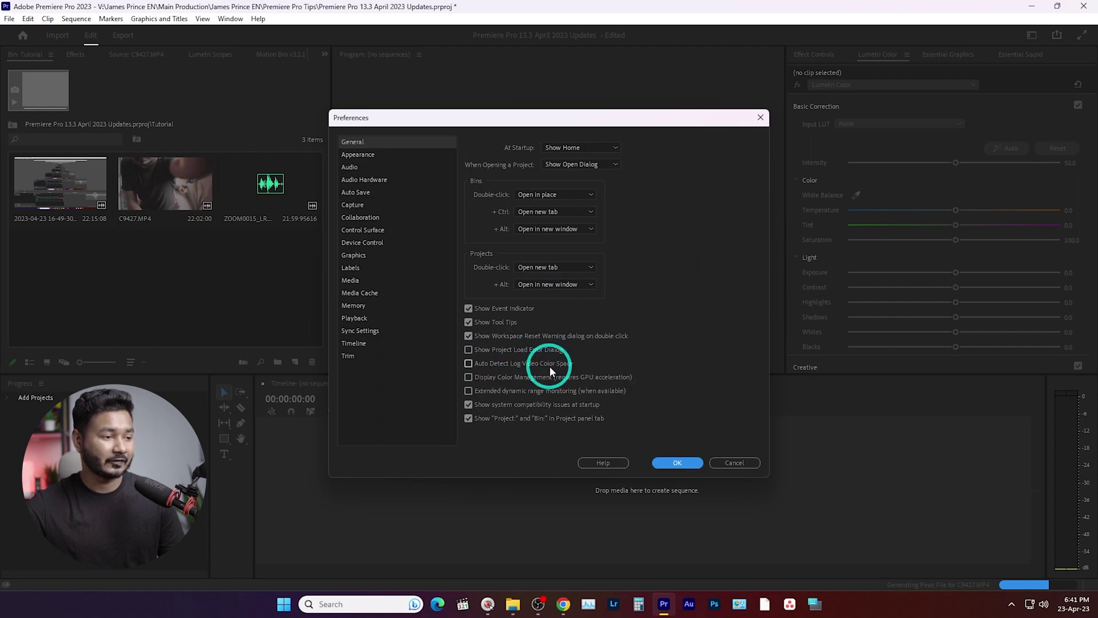
left_click(678, 463)
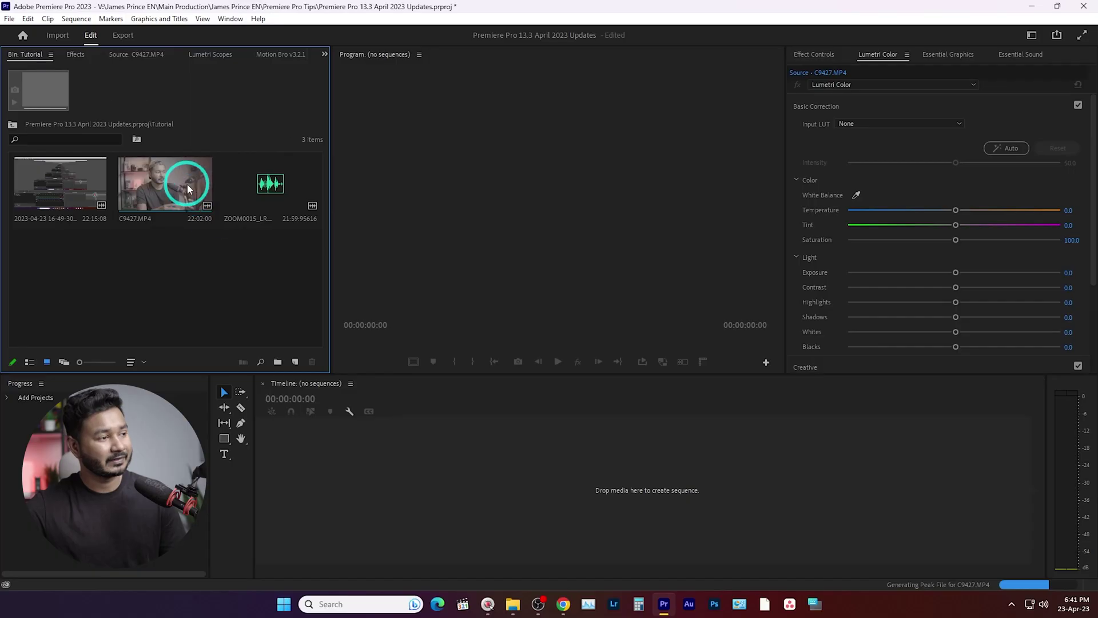
Step: Drag C9427.MP4 onto the empty timeline to recreate sequence C9427 without an input LUT
left_click_drag(184, 184, 415, 470)
left_click_drag(471, 418, 510, 410)
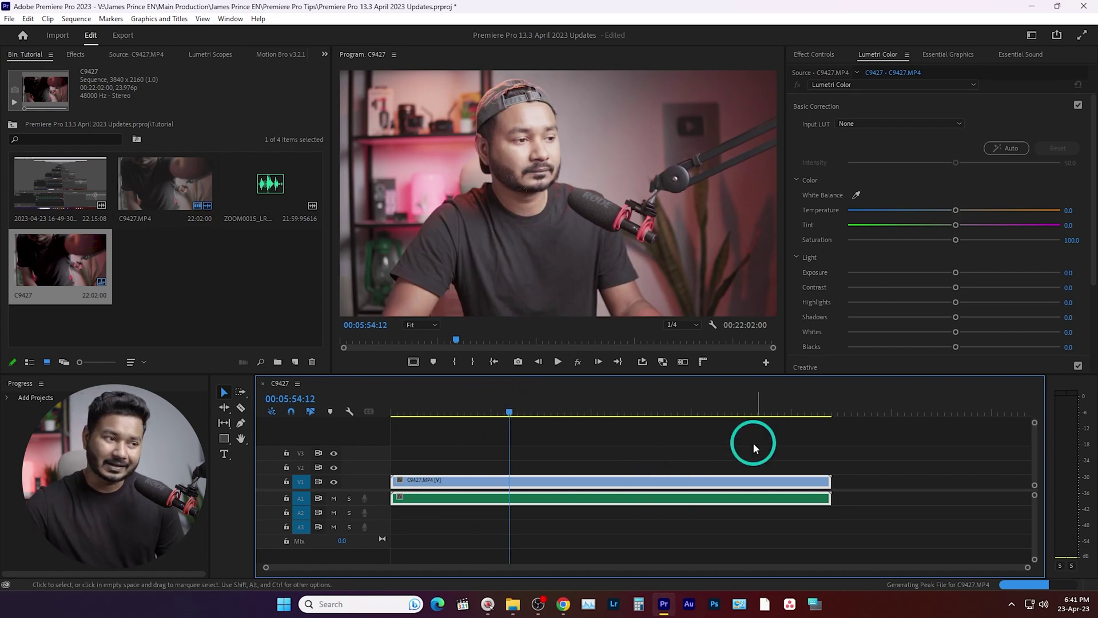
Step: Lower Exposure to -0.5 and lift Highlights to 8.3 in Basic Correction's Light settings
left_click_drag(956, 273, 963, 305)
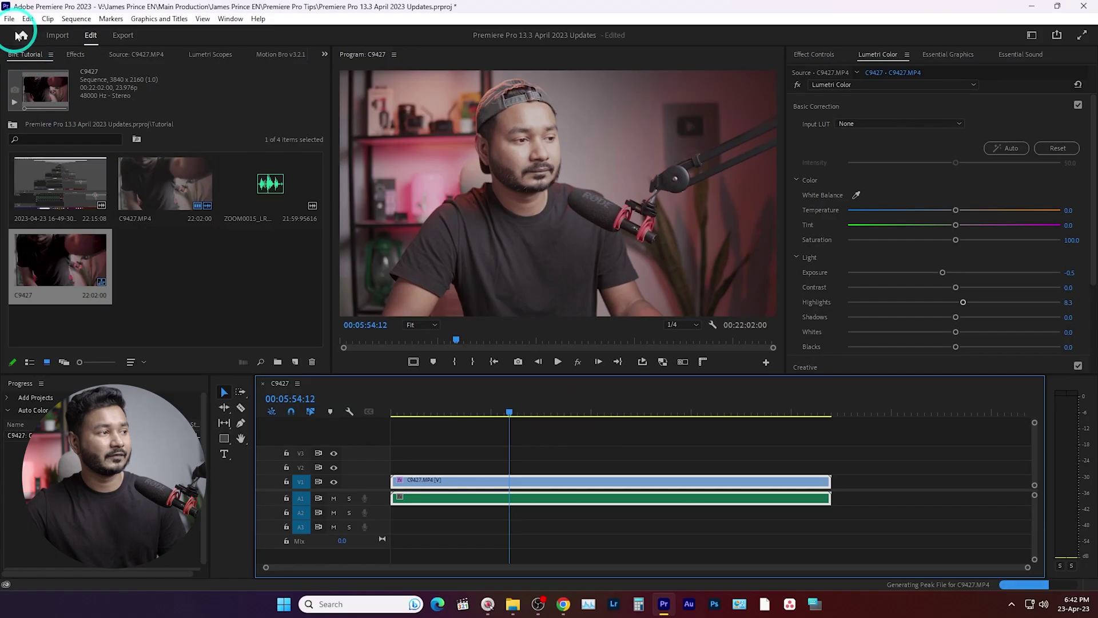
left_click(9, 19)
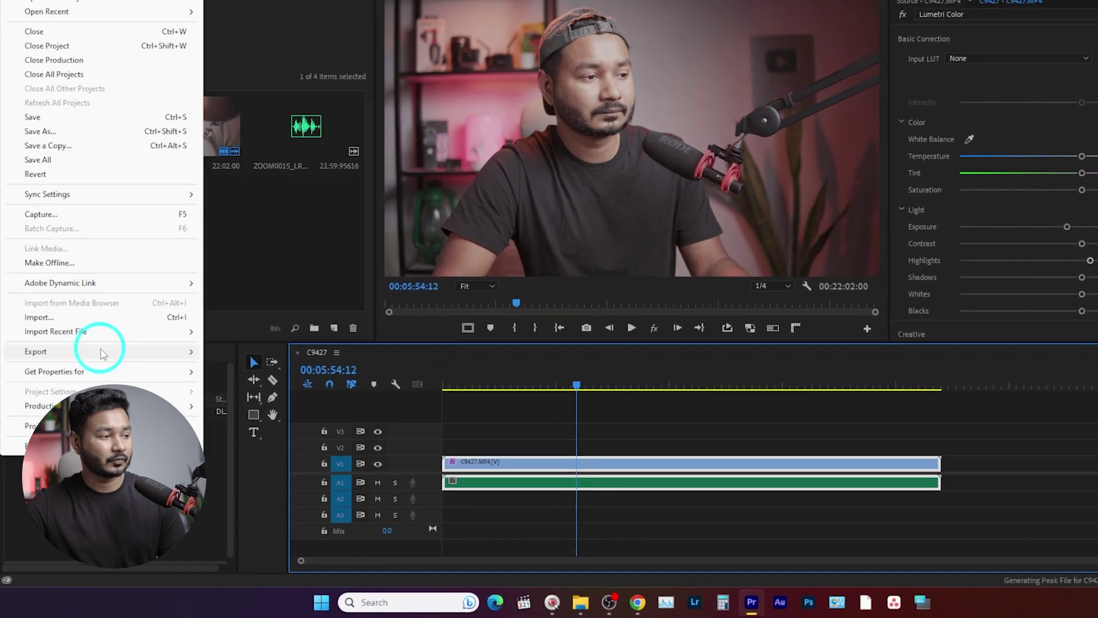
mouse_move(90, 382)
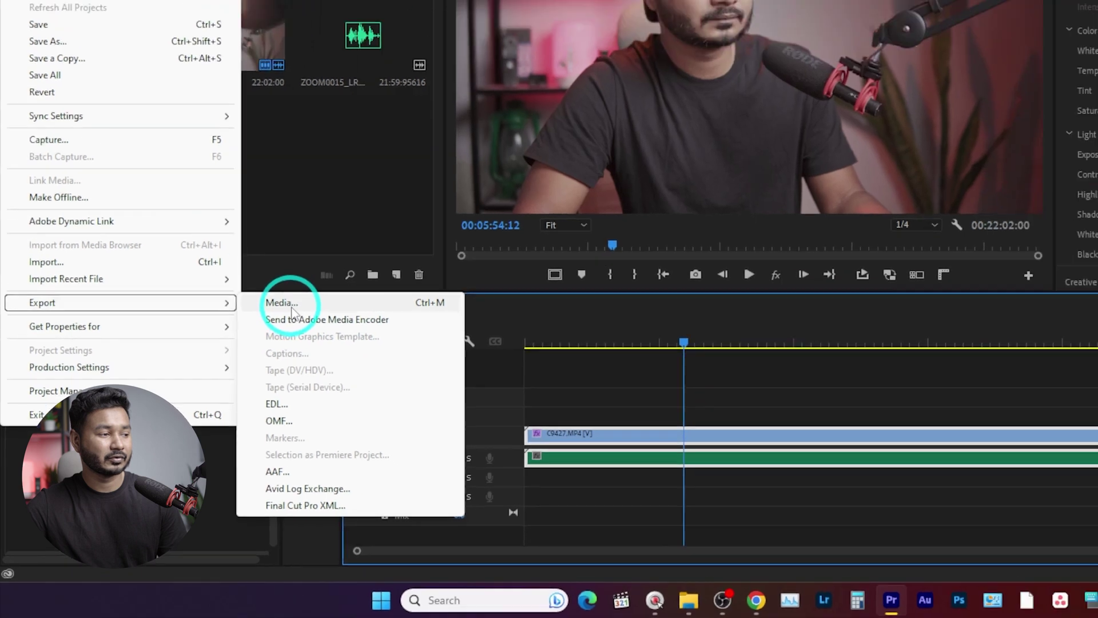
left_click(315, 266)
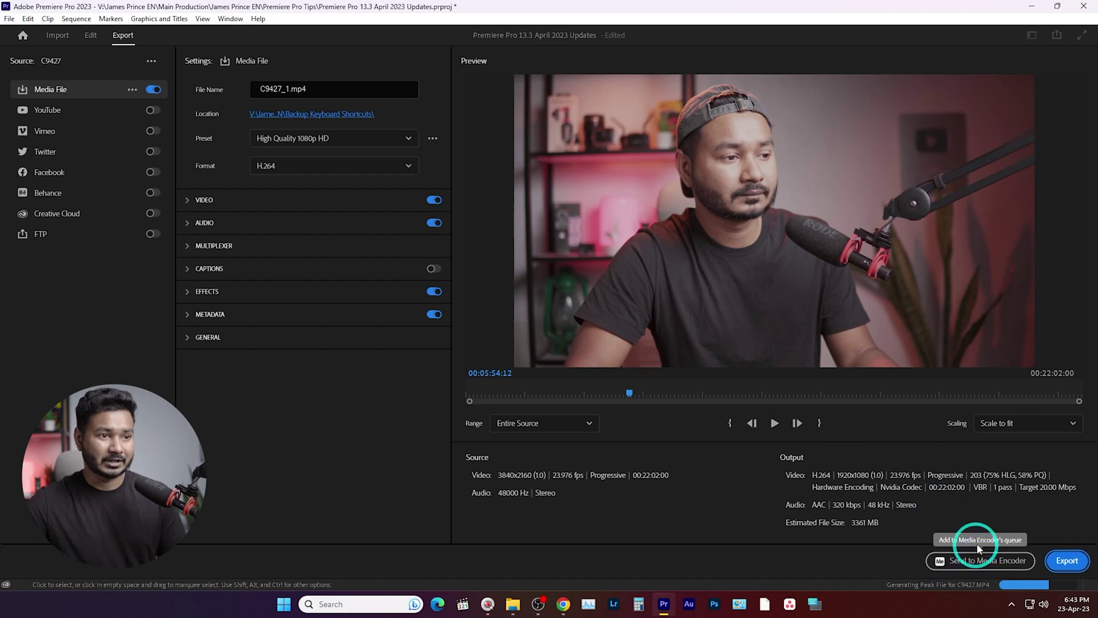
left_click(91, 35)
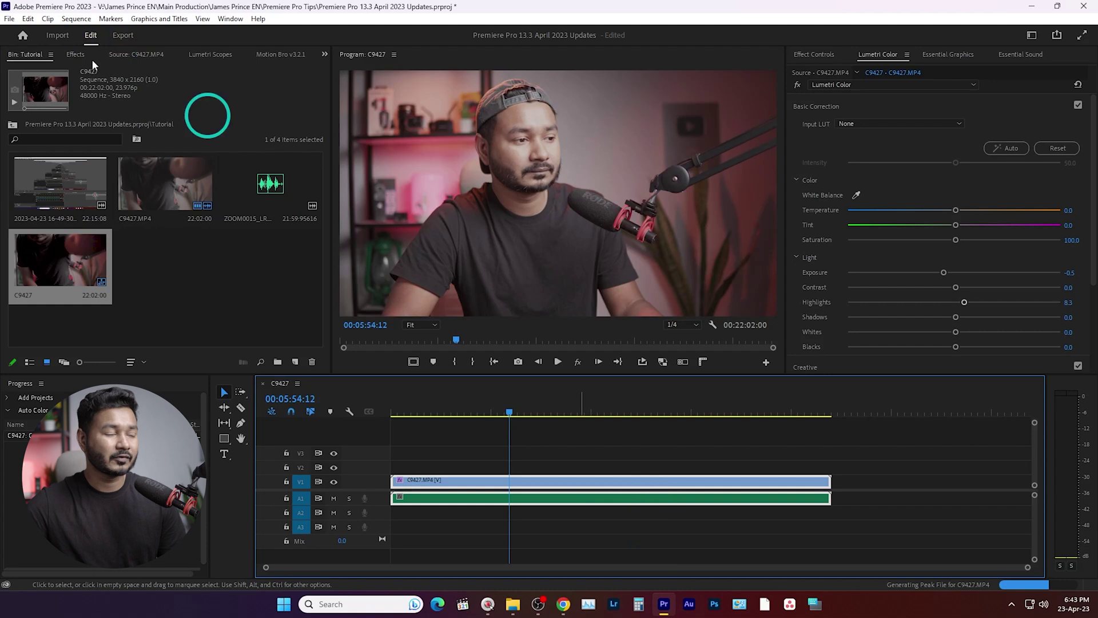
Step: Send the C9427 sequence to Adobe Media Encoder from the File > Export menu
left_click(9, 19)
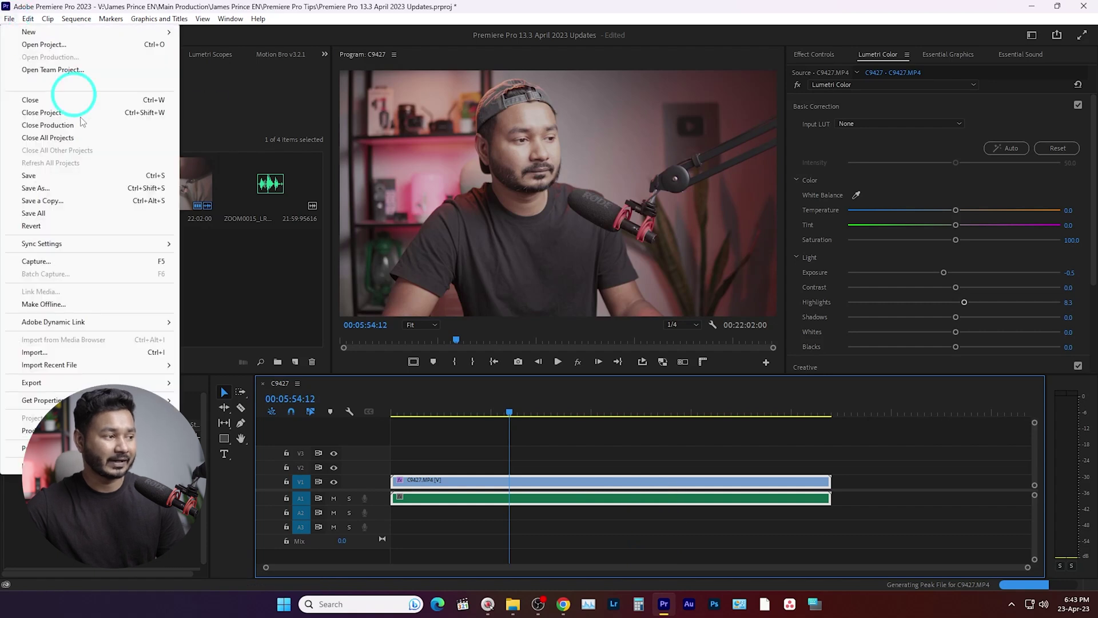
mouse_move(91, 384)
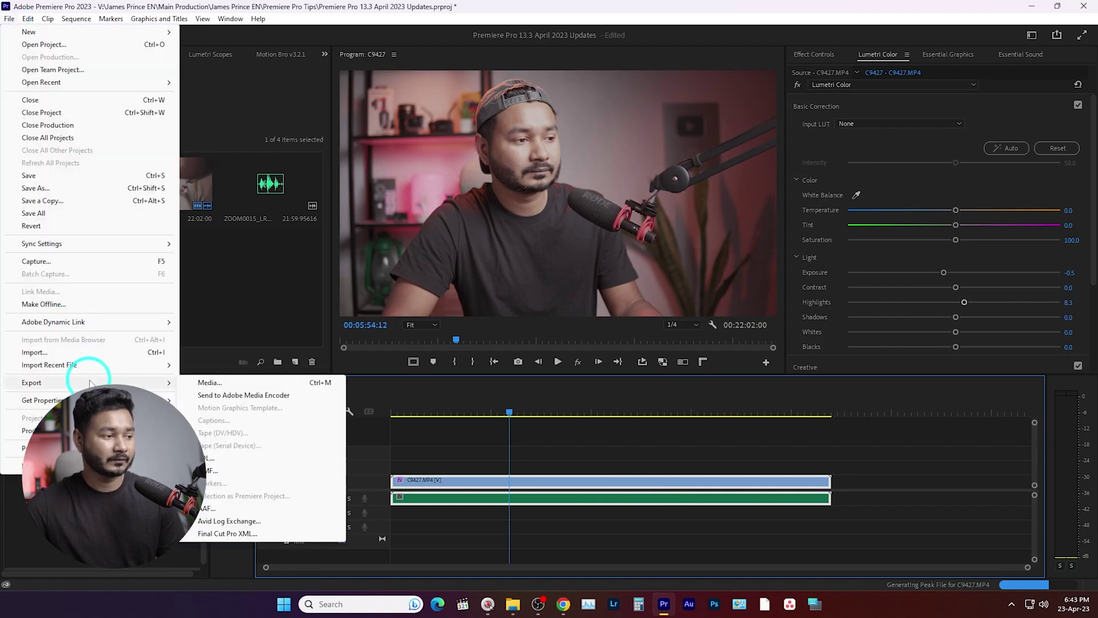
left_click(247, 395)
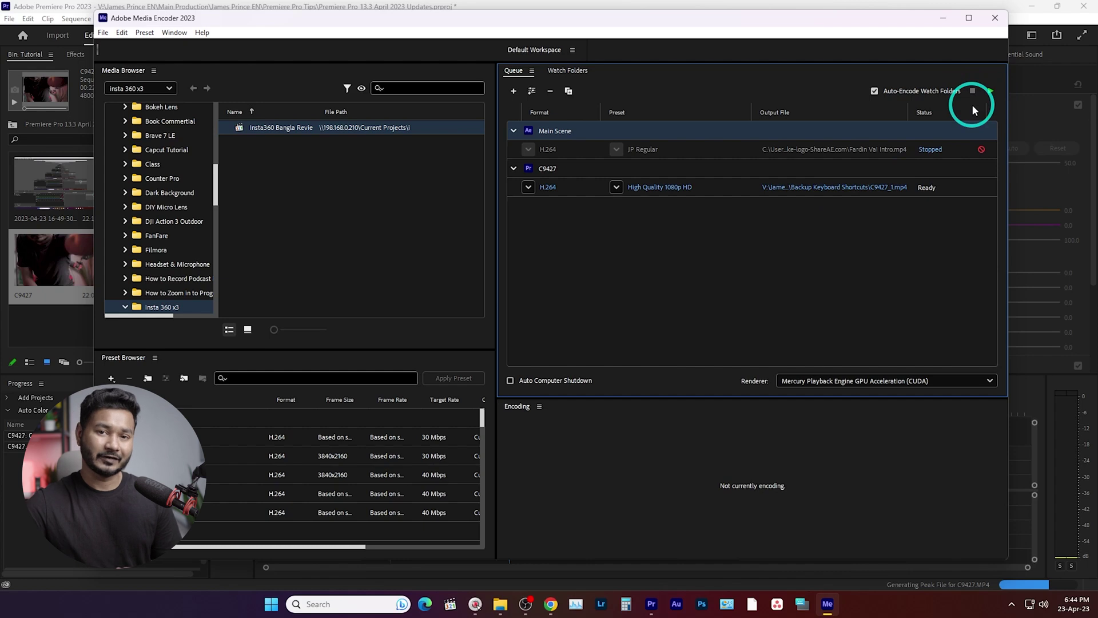
Step: Close Media Encoder with C9427 queued Ready, then select the C9427 clip on the timeline
left_click(994, 18)
left_click(558, 483)
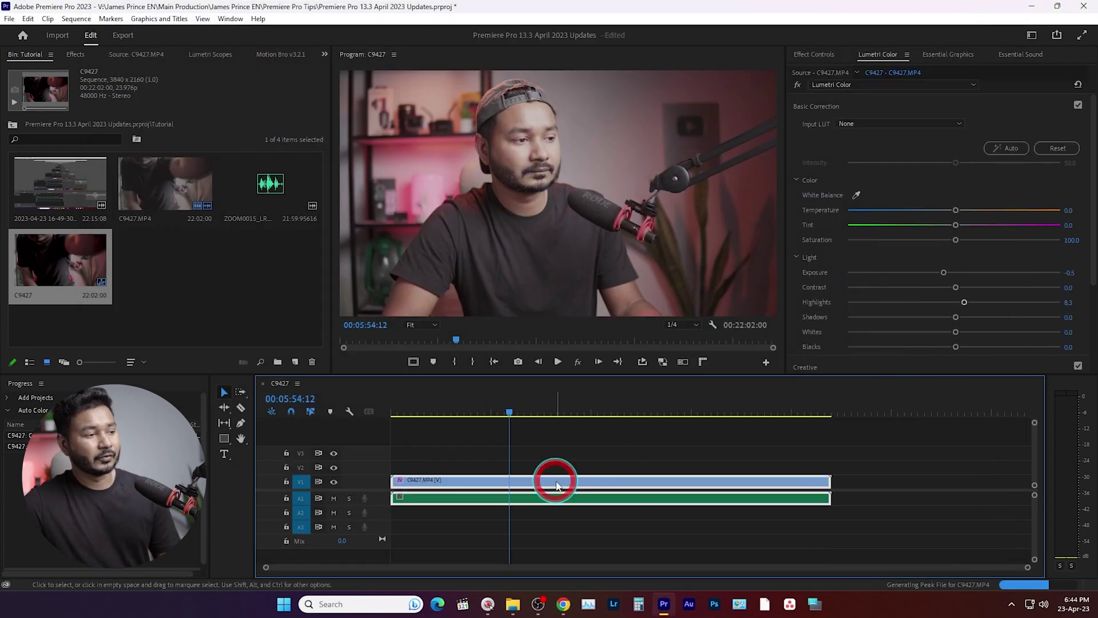
Step: Switch the C9427 export preset to JP Regular (3840x2160, 40 Mbps CBR) and return to editing
left_click(122, 37)
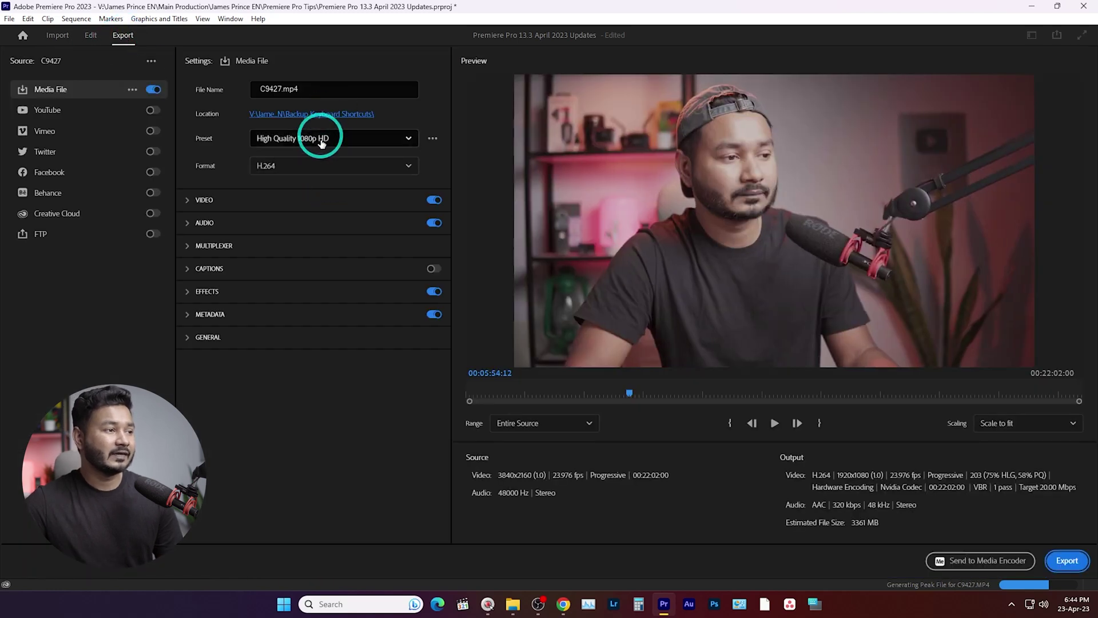
left_click(324, 138)
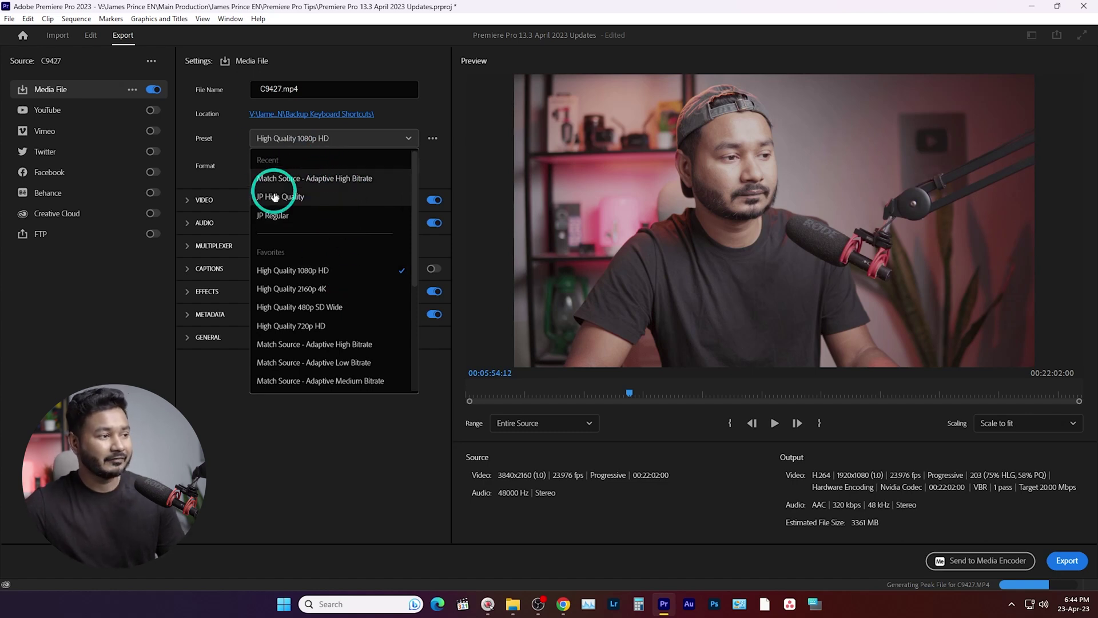
scroll(315, 229, "down", 3)
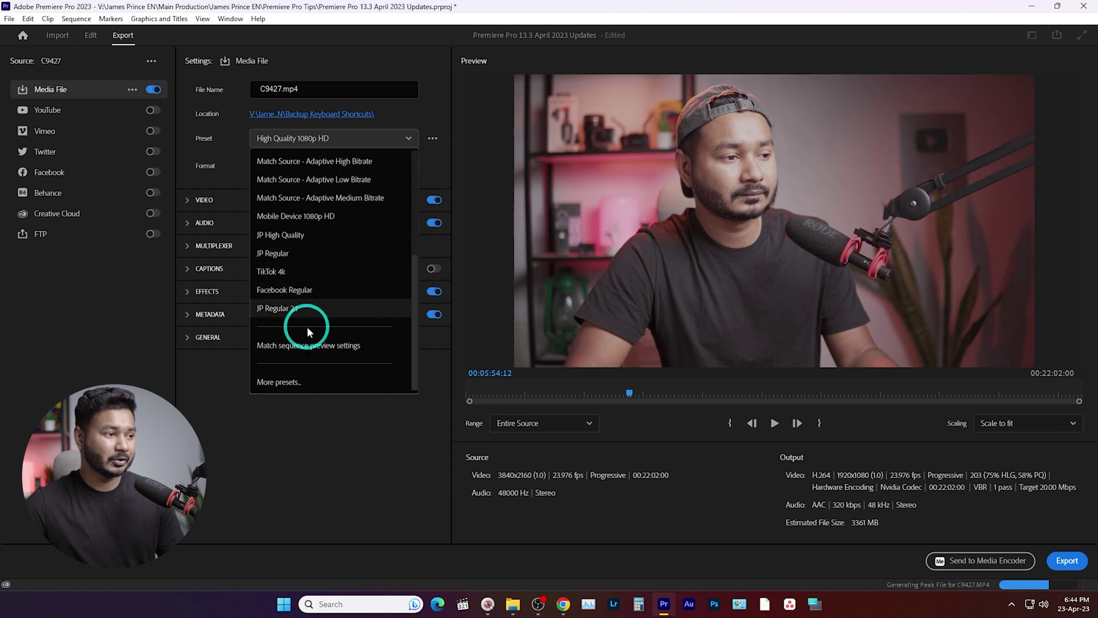
key("Escape")
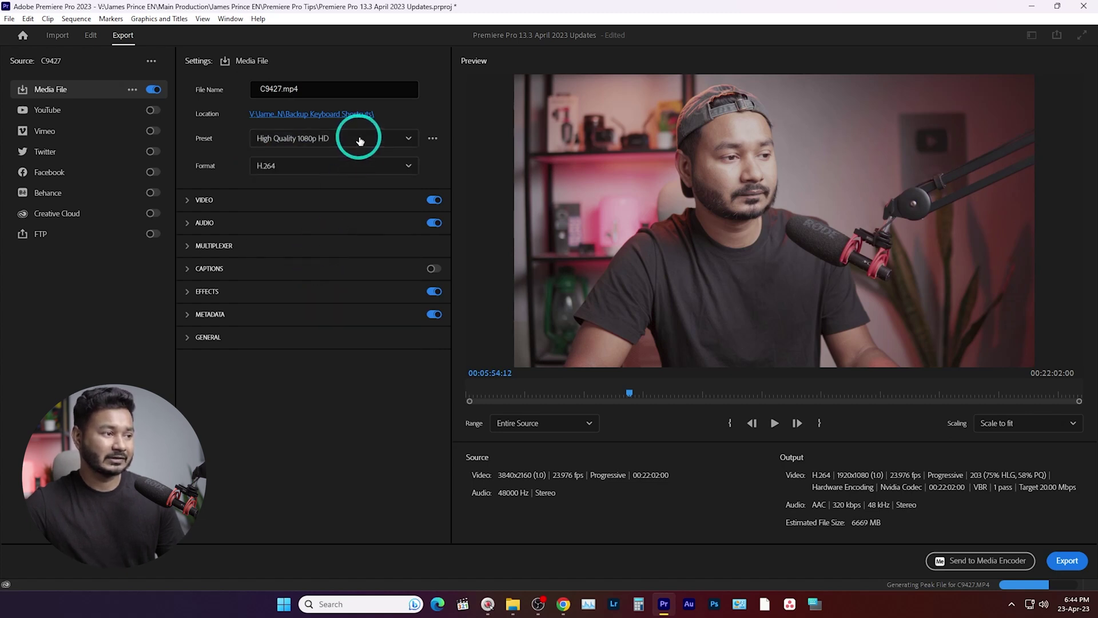
left_click(360, 141)
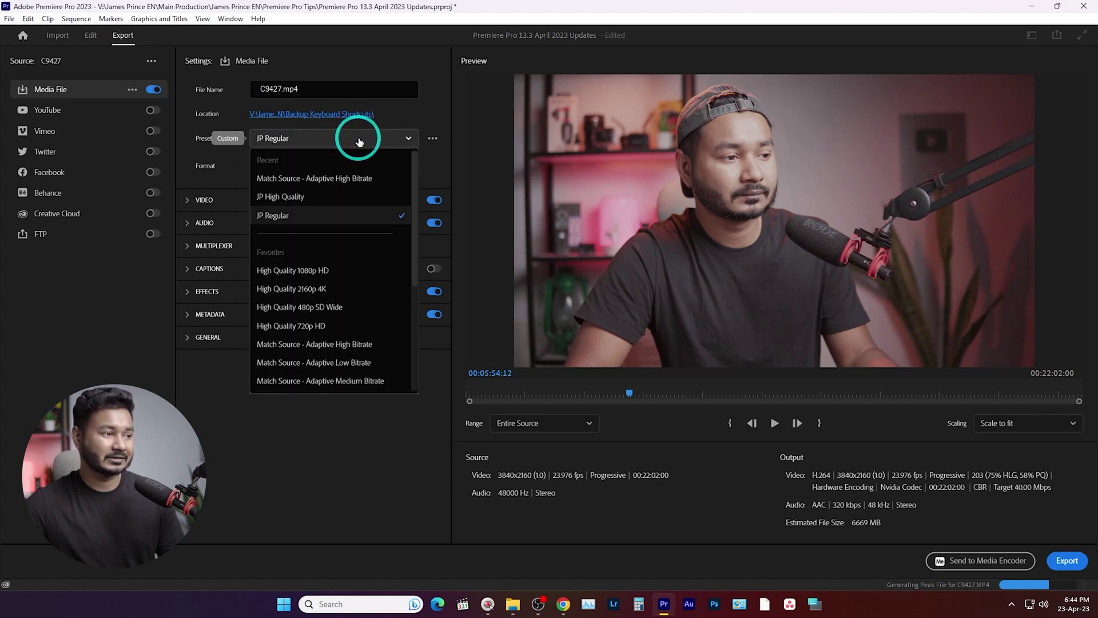
left_click(338, 223)
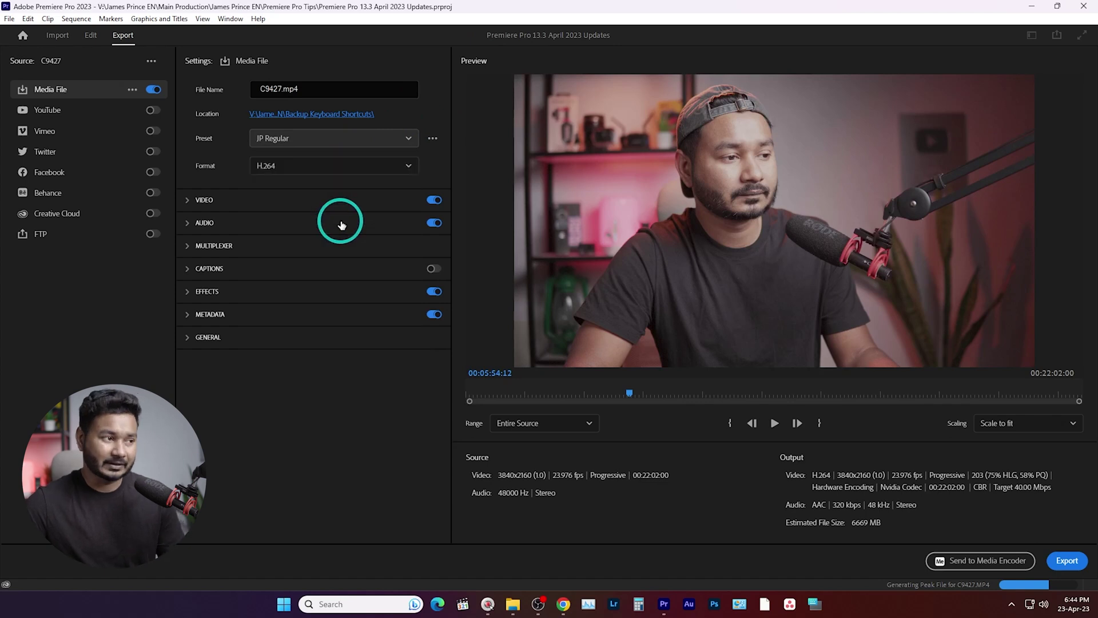
left_click(91, 35)
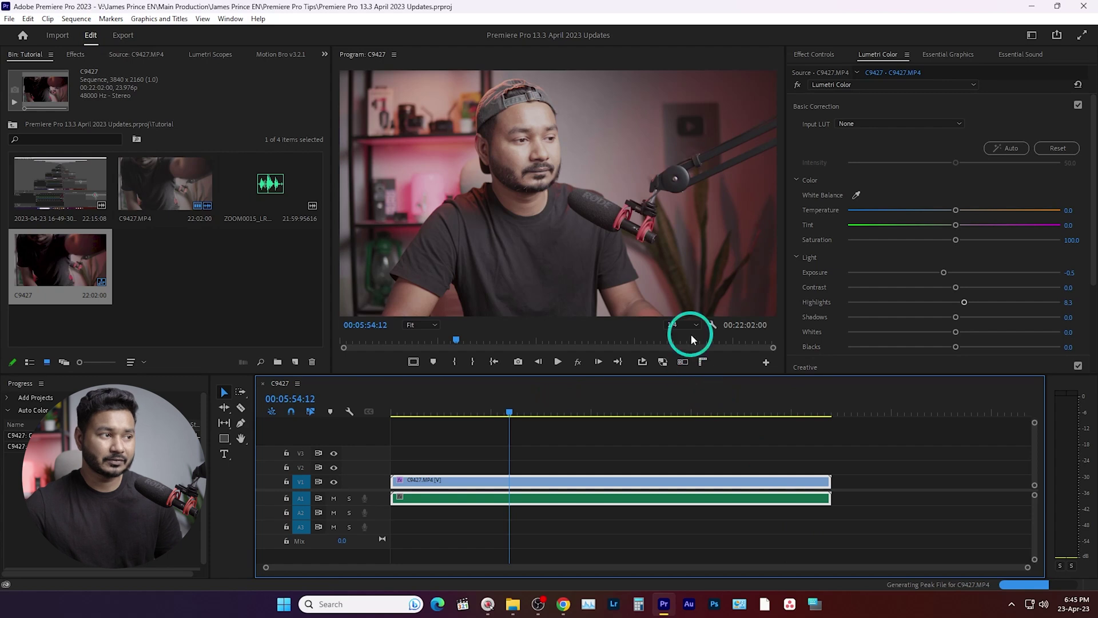
Step: Show the Production panel, open the Premiere Pro 13.3 April 2023 Updates project, and widen the Tutorial bin
left_click(222, 21)
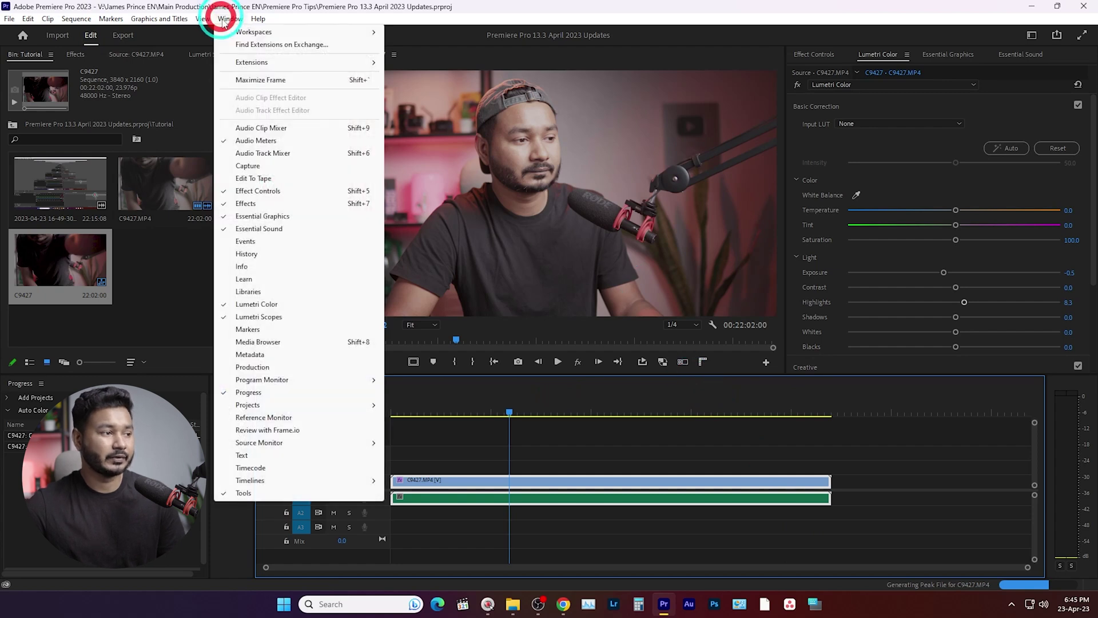
left_click(269, 366)
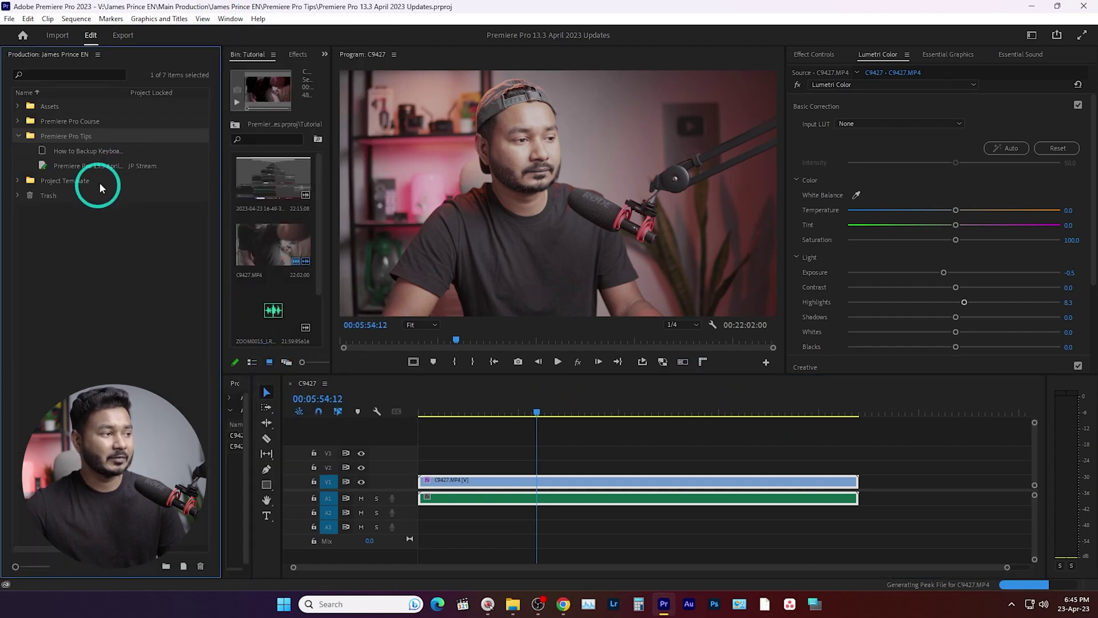
double_click(114, 170)
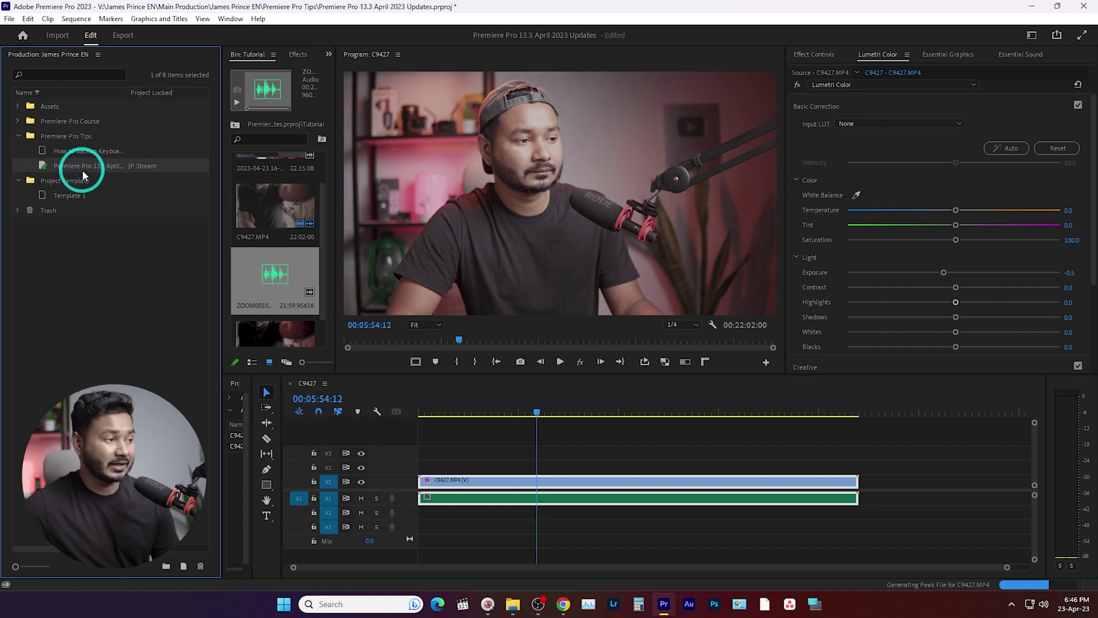
key("shift+1")
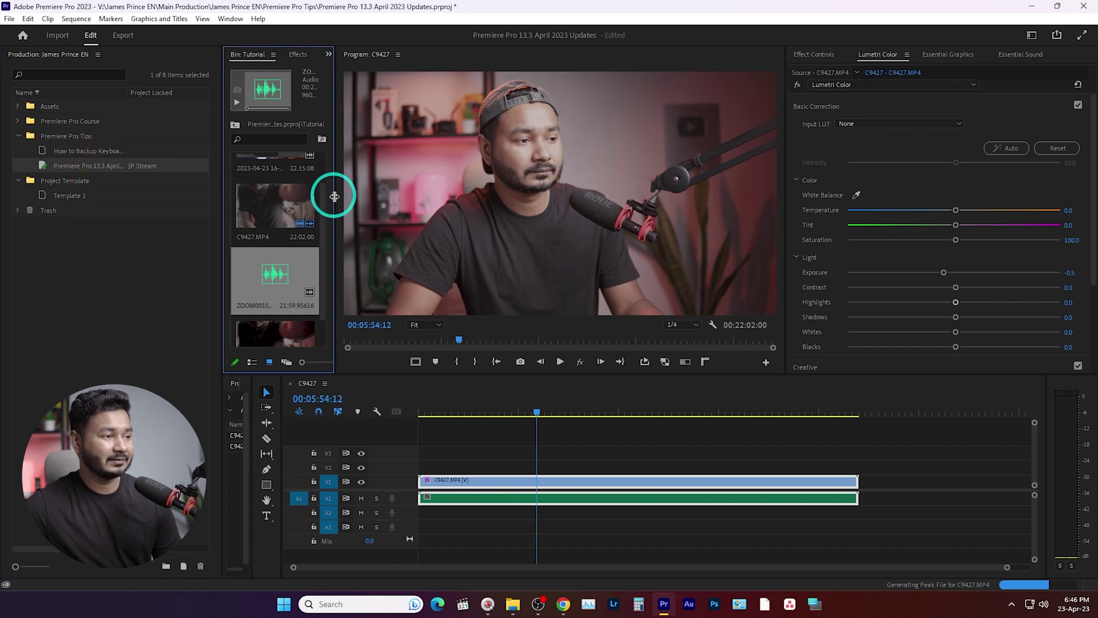
left_click_drag(334, 198, 449, 198)
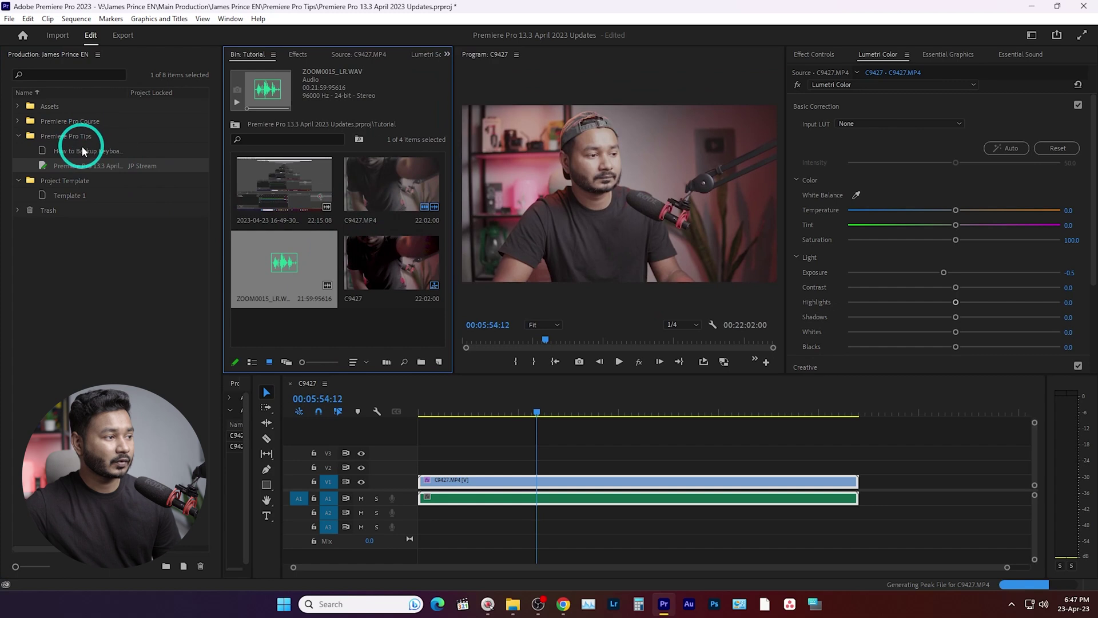
double_click(73, 199)
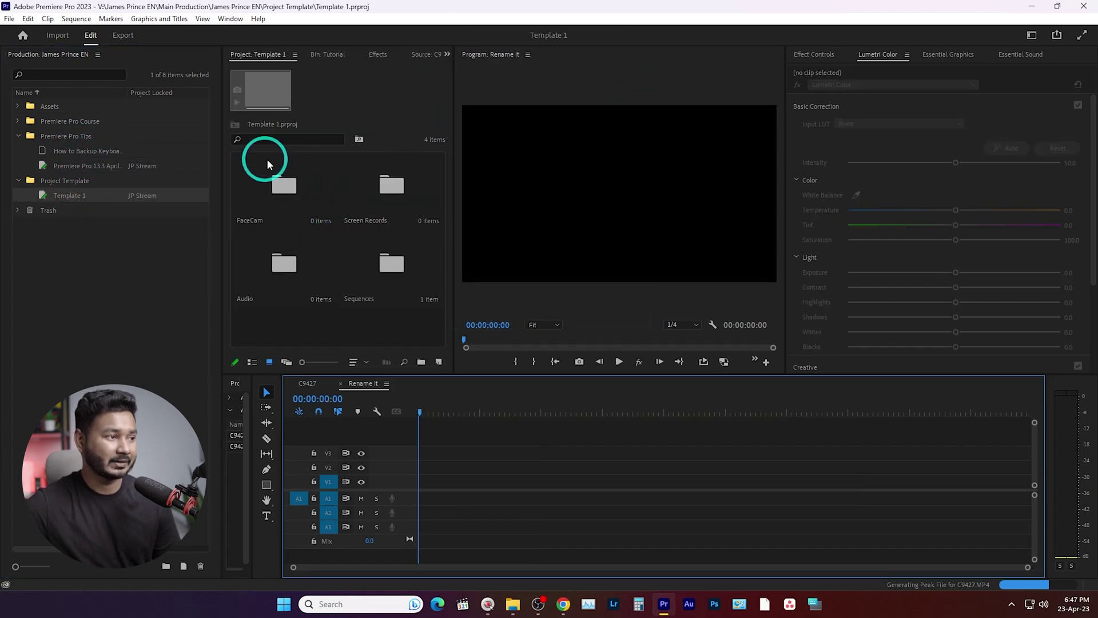
double_click(107, 166)
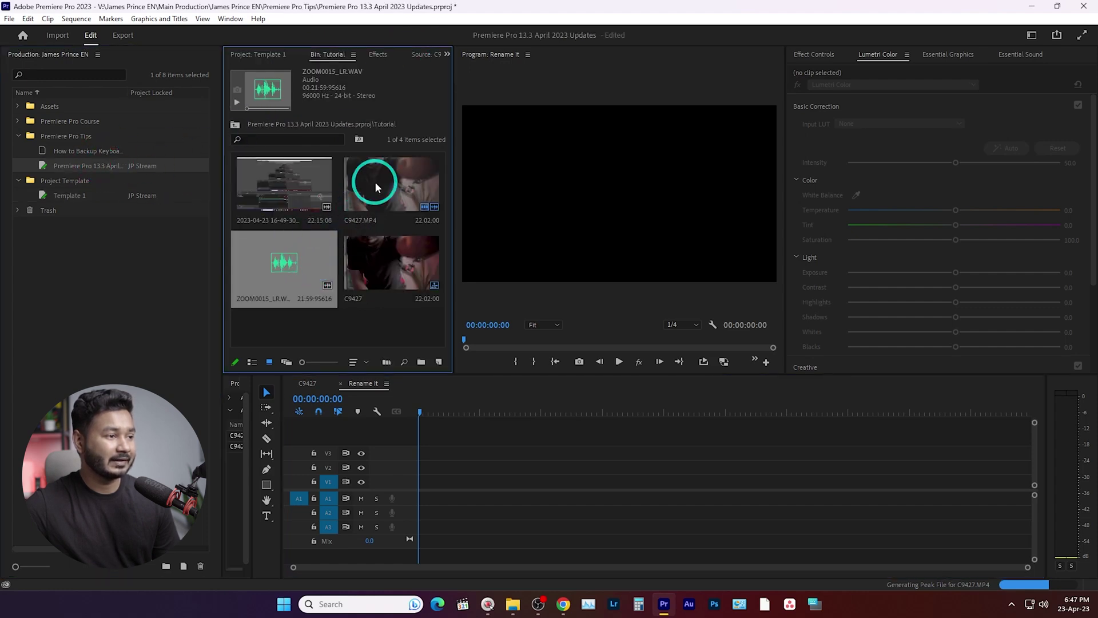
left_click(375, 181)
left_click(285, 192)
left_click_drag(286, 196, 316, 325)
key("ctrl")
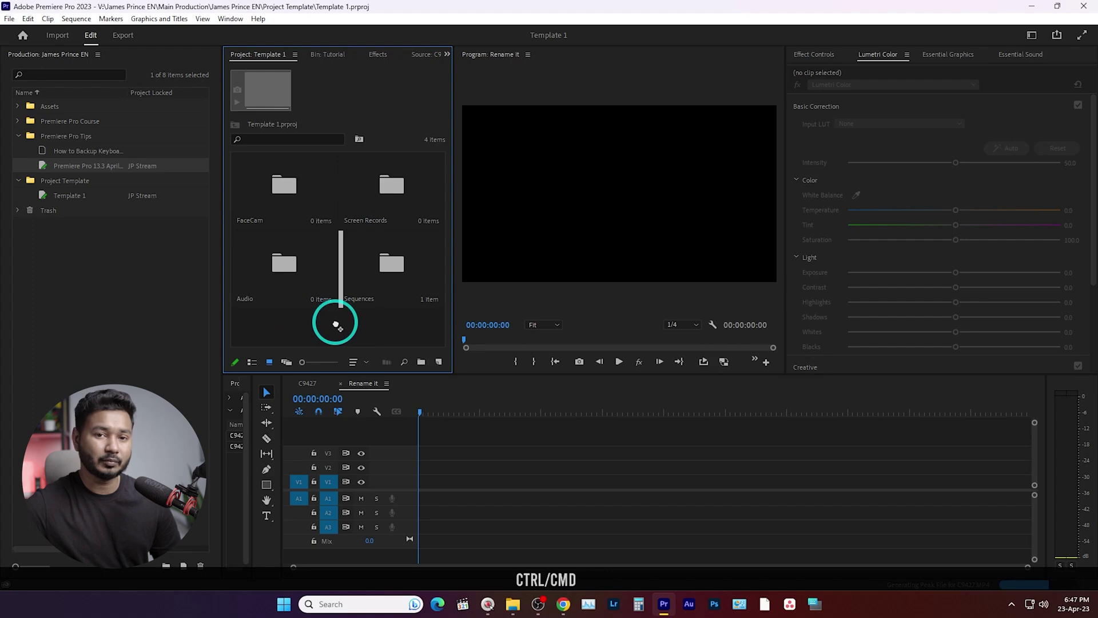
left_click_drag(327, 80, 334, 330)
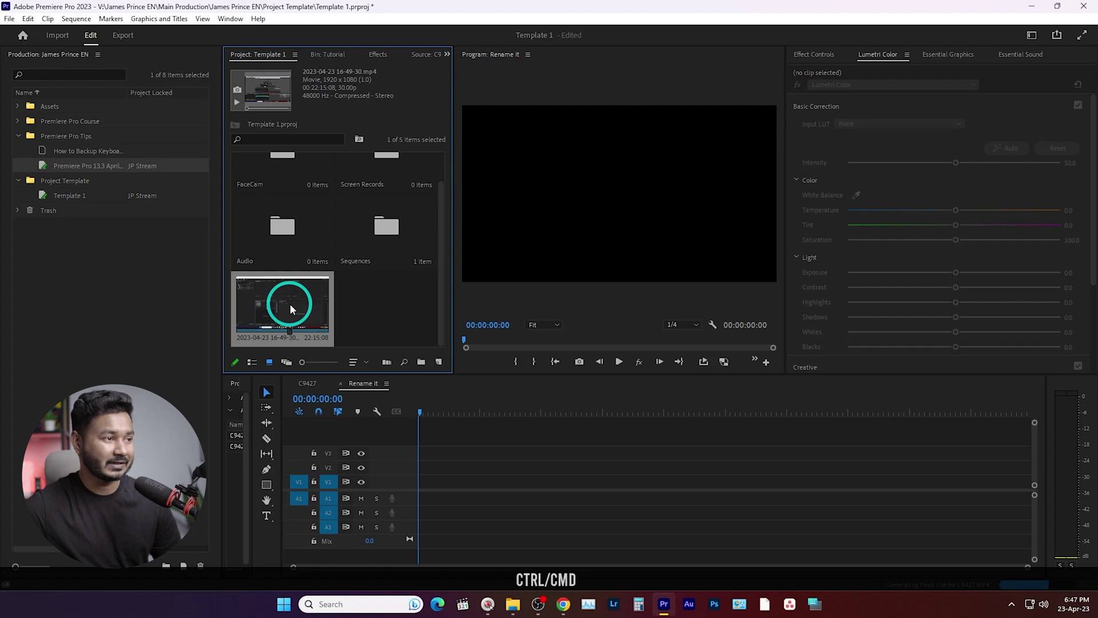
Step: Delete the copied recording from the Template 1 project
left_click(331, 58)
left_click(304, 203)
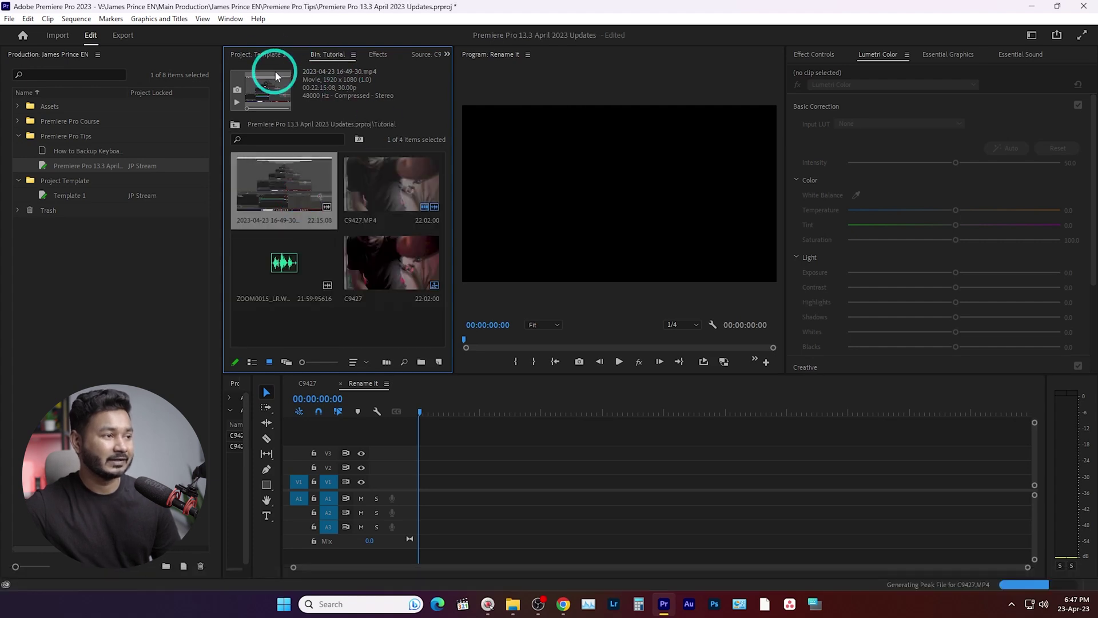
left_click(268, 56)
key("Delete")
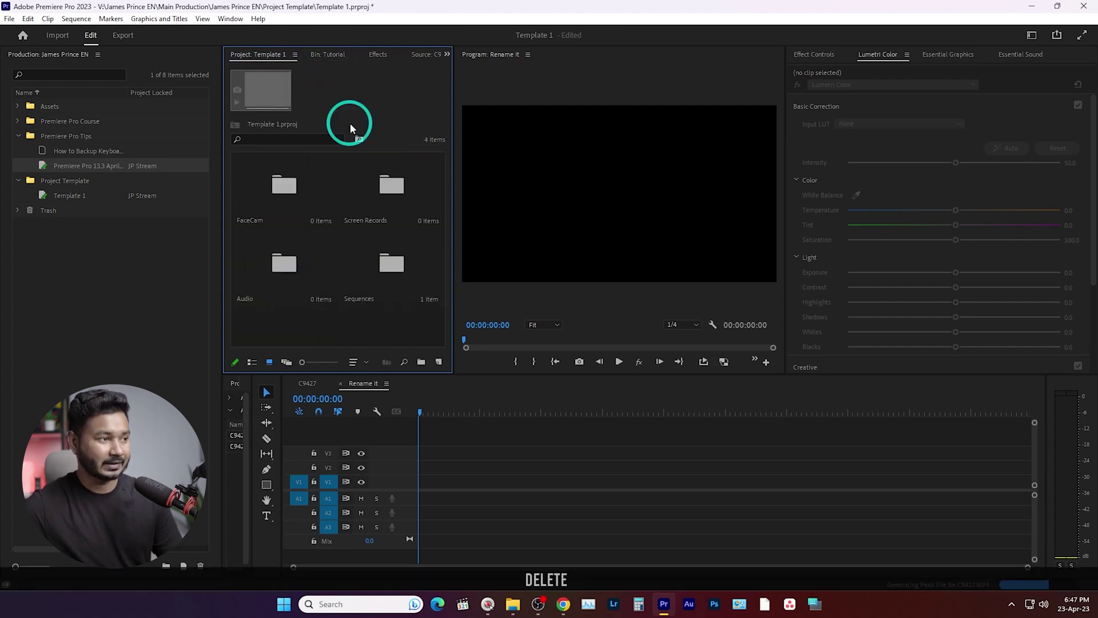
left_click(328, 54)
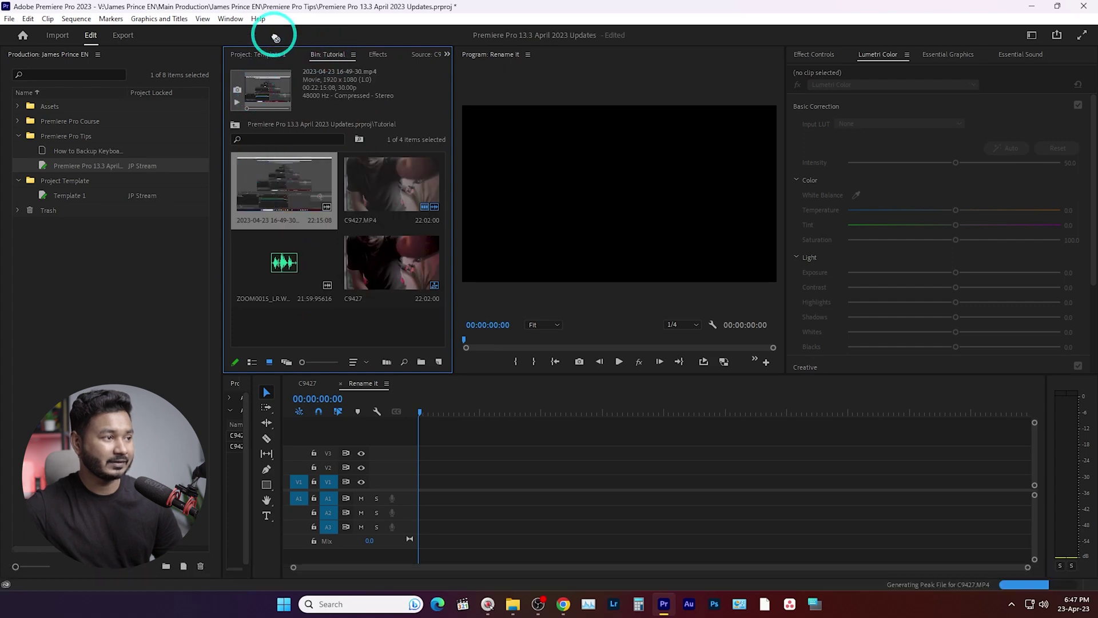
left_click(269, 53)
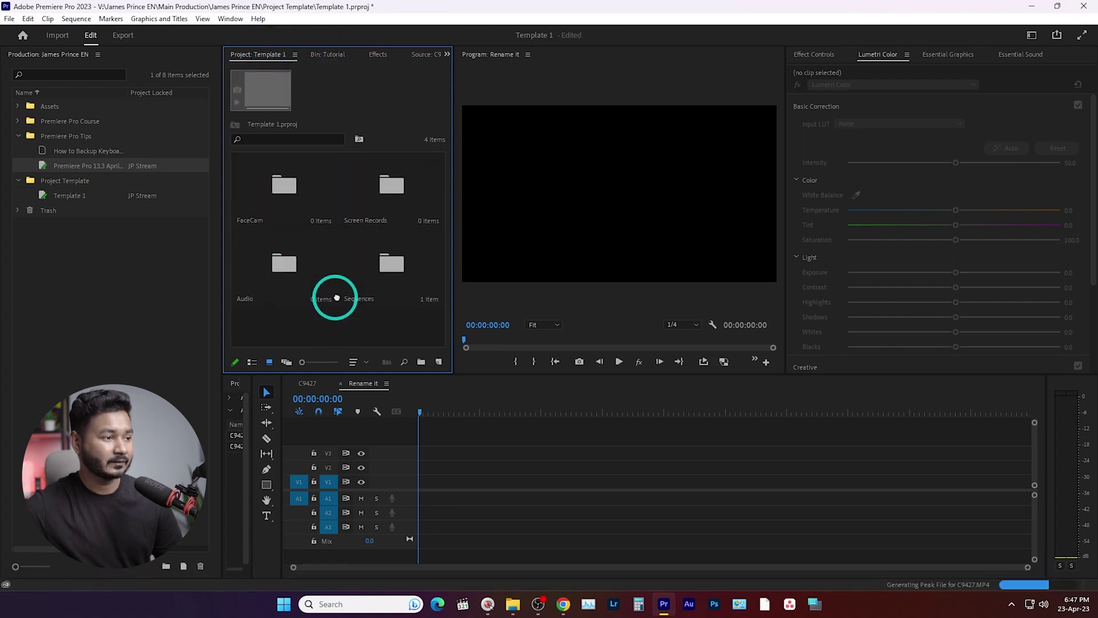
left_click_drag(341, 264, 343, 267)
left_click(339, 57)
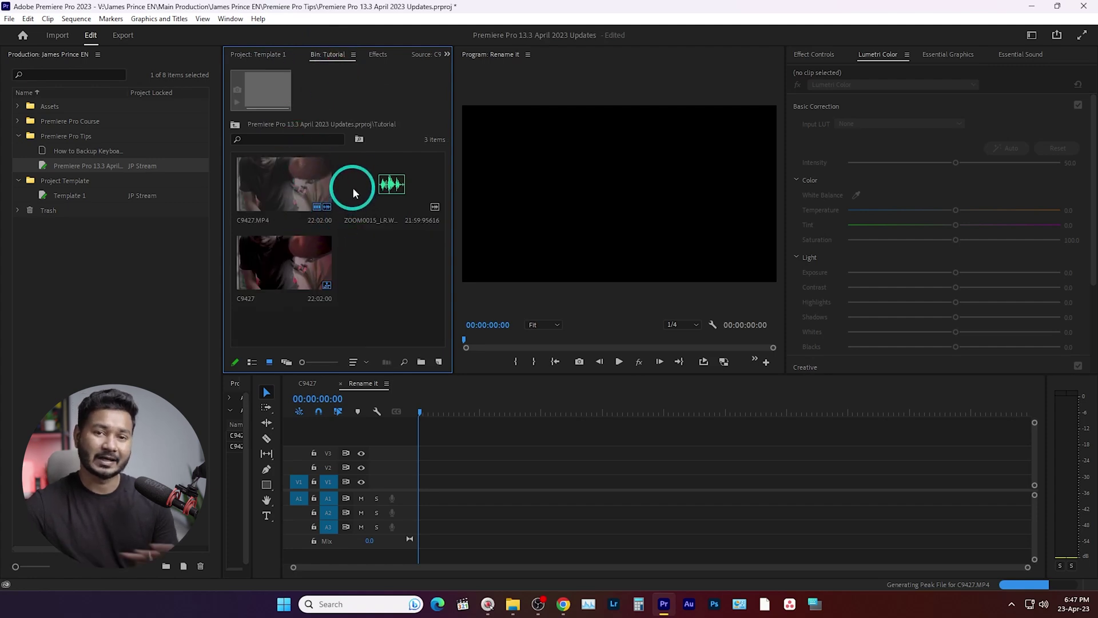
left_click(274, 54)
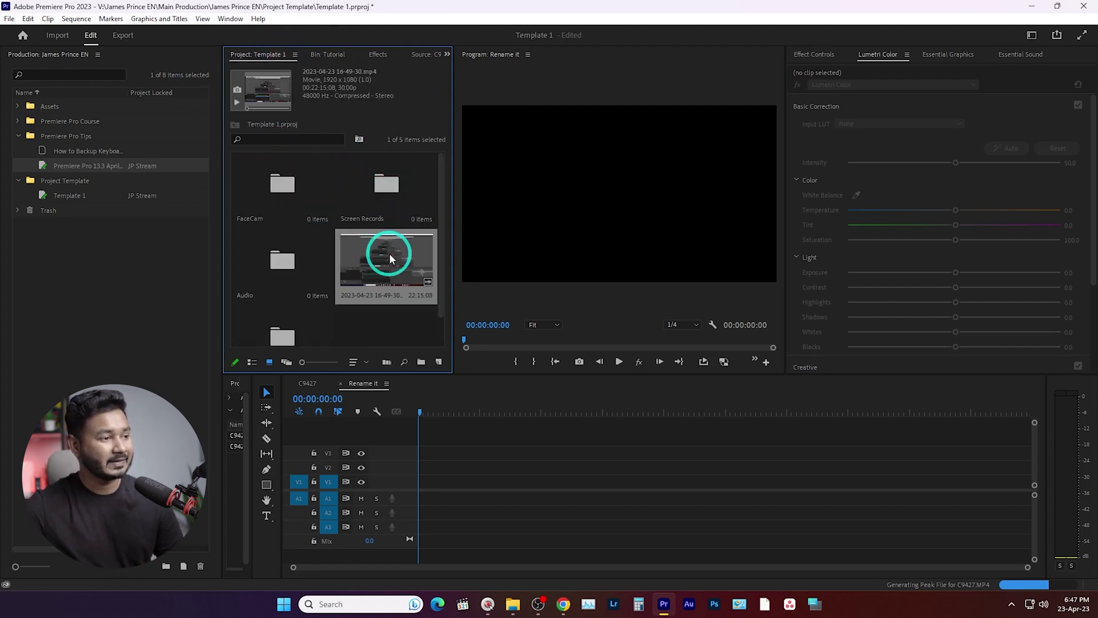
left_click(327, 53)
left_click_drag(348, 251, 343, 206)
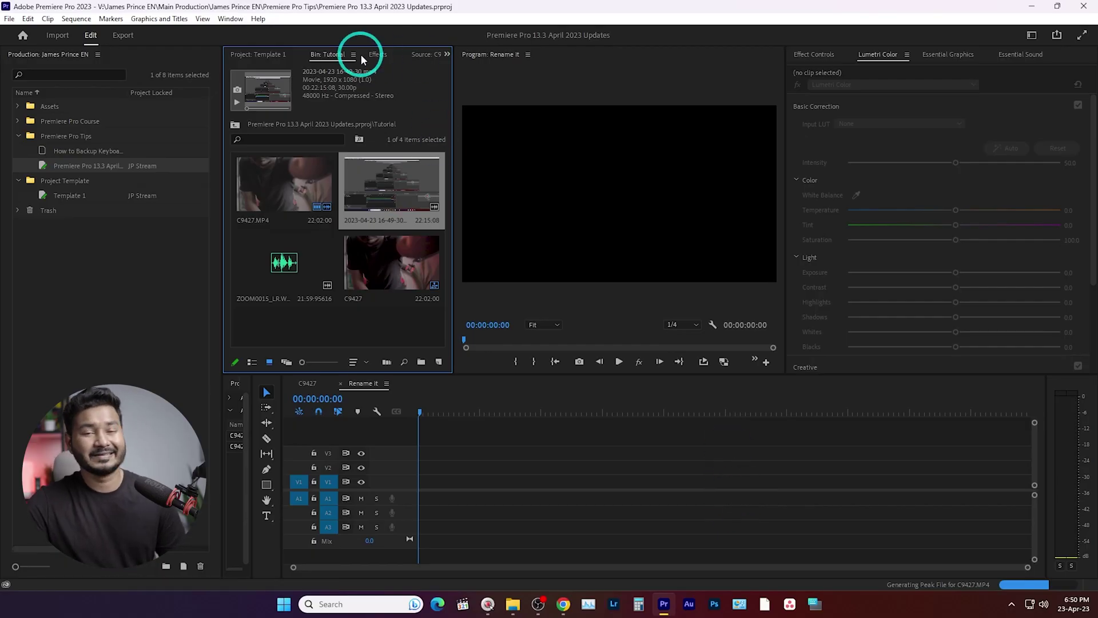
Step: Restore and re-maximize the Premiere window, then bring up the Window menu's panel list
left_click_drag(228, 15, 235, 17)
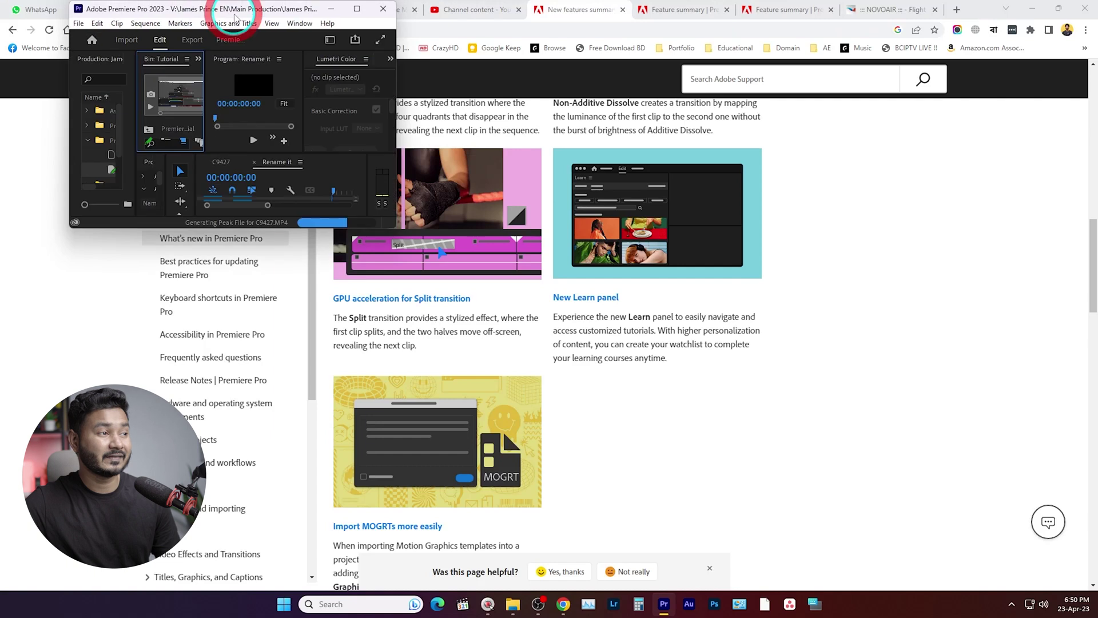
double_click(237, 11)
left_click(230, 18)
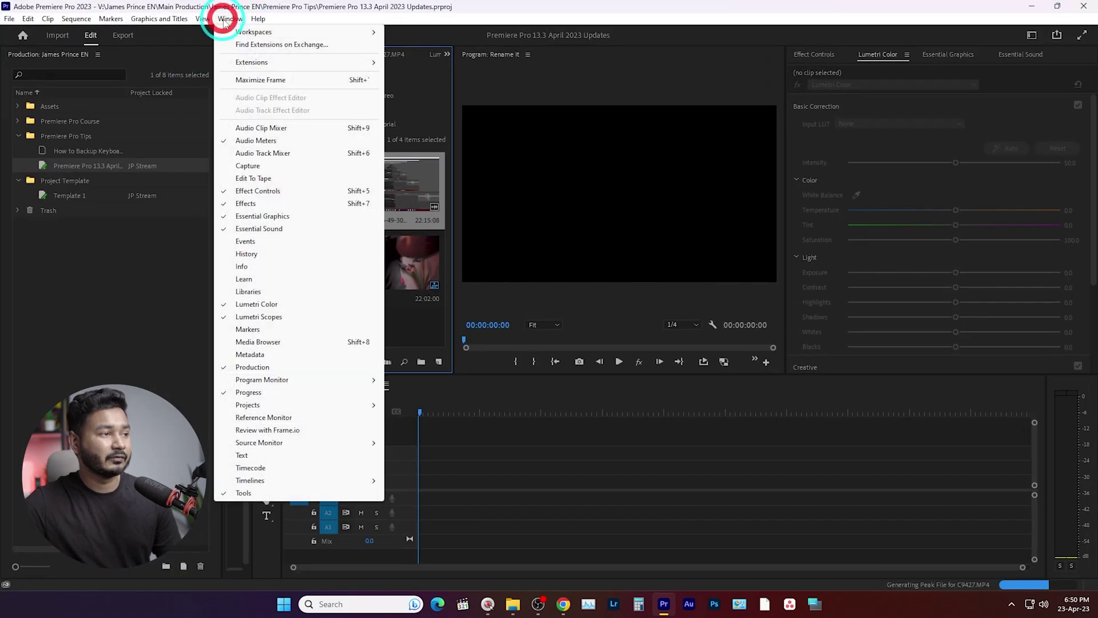
Step: Dock the Learn panel with the bin panels and download the Create a promotional video tutorial
left_click(263, 280)
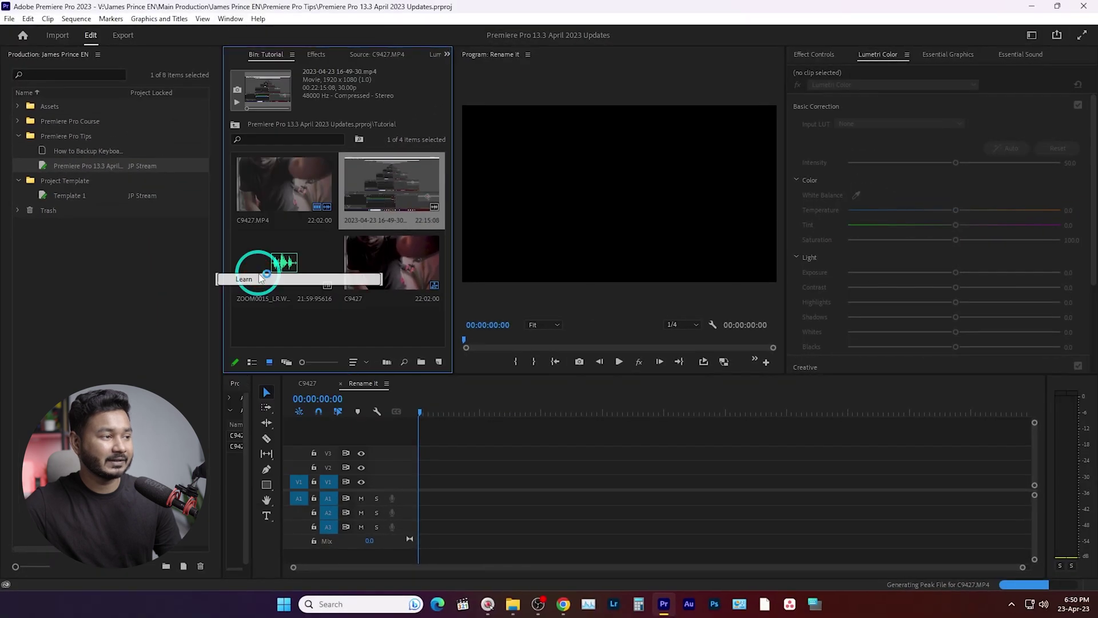
left_click_drag(225, 414, 265, 55)
left_click(317, 234)
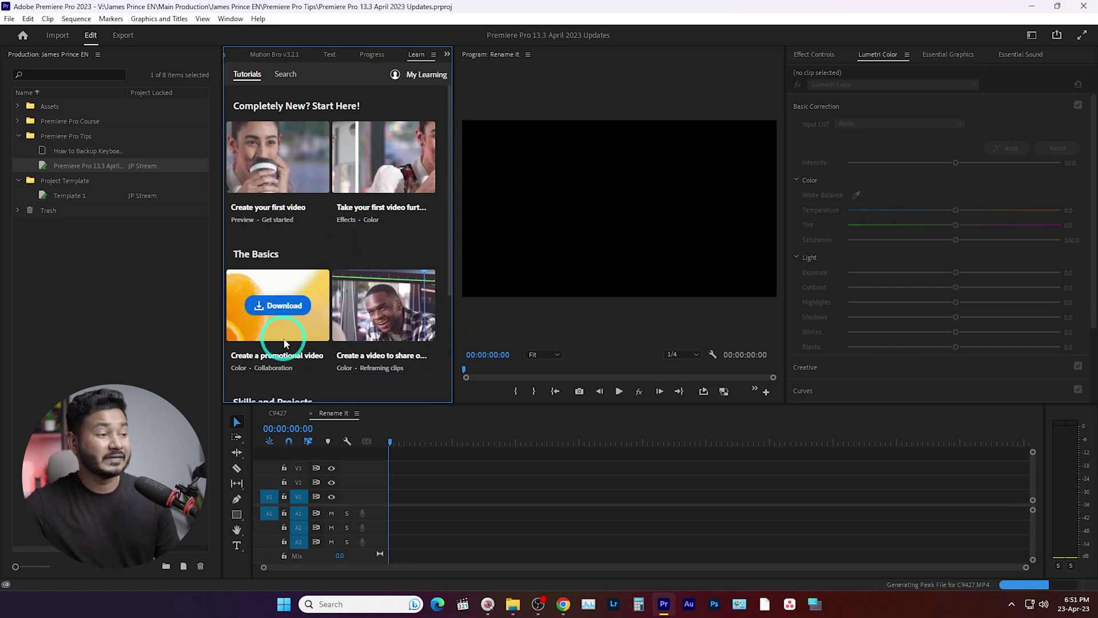
left_click(289, 304)
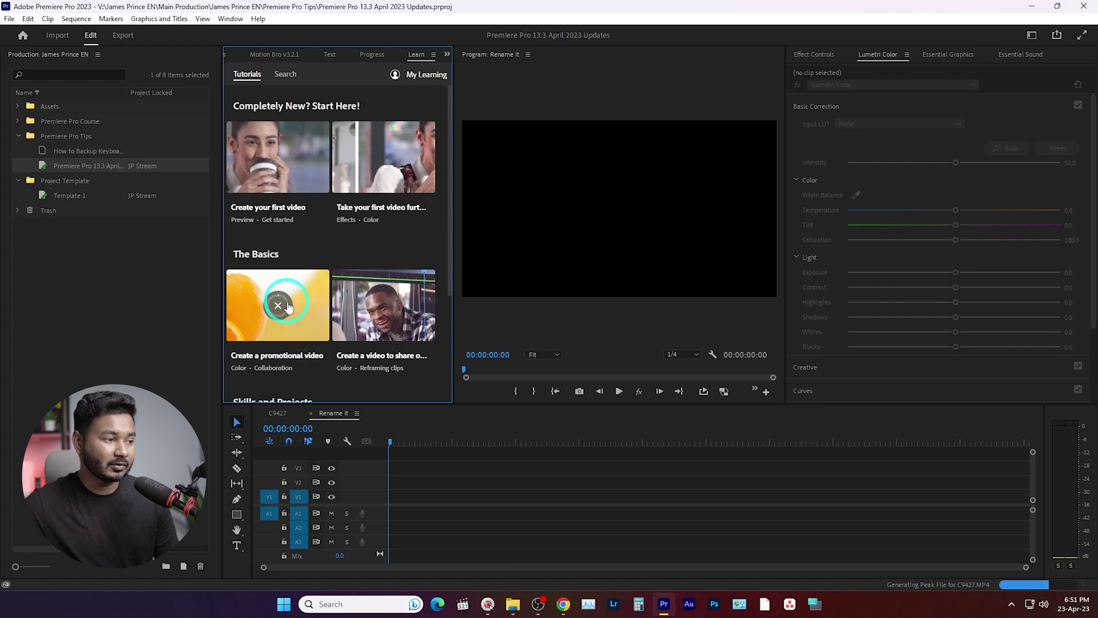